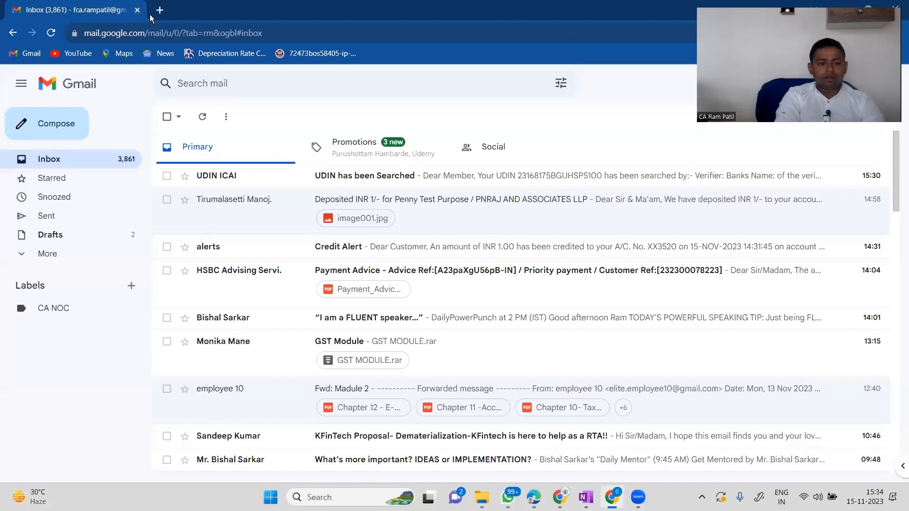
Open a fresh browser tab next to the Gmail inbox with Ctrl+T.
key("ctrl+t")
type("www.gs")
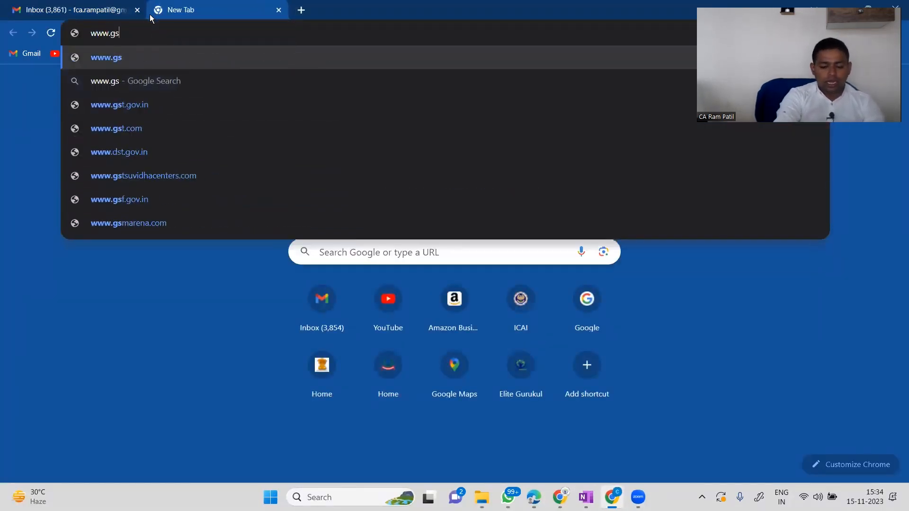
key("Down")
key("Down")
key("Return")
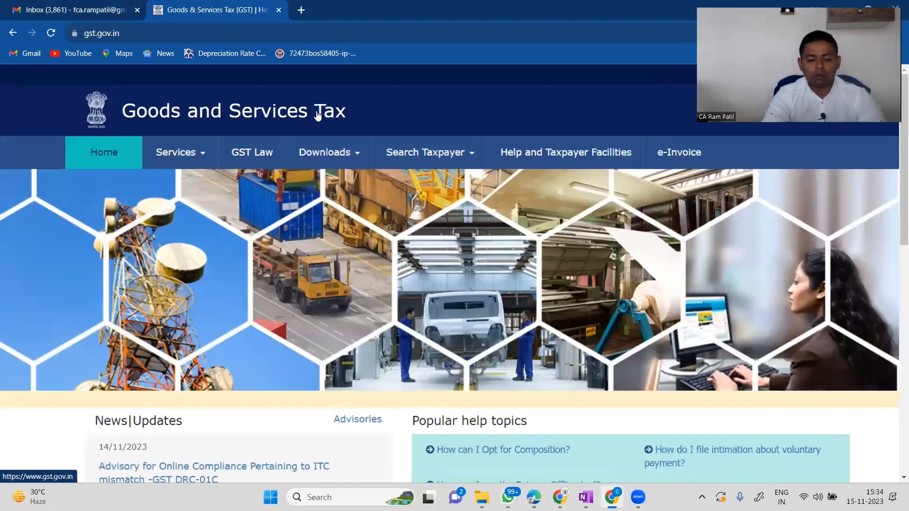
scroll(317, 111, "down", 2)
scroll(317, 111, "up", 2)
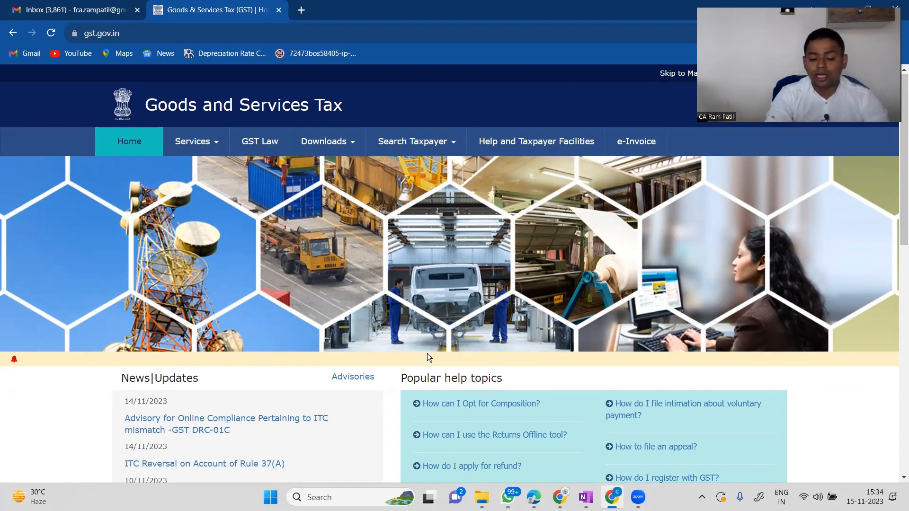
scroll(427, 353, "down", 7)
scroll(427, 353, "down", 5)
scroll(427, 353, "up", 6)
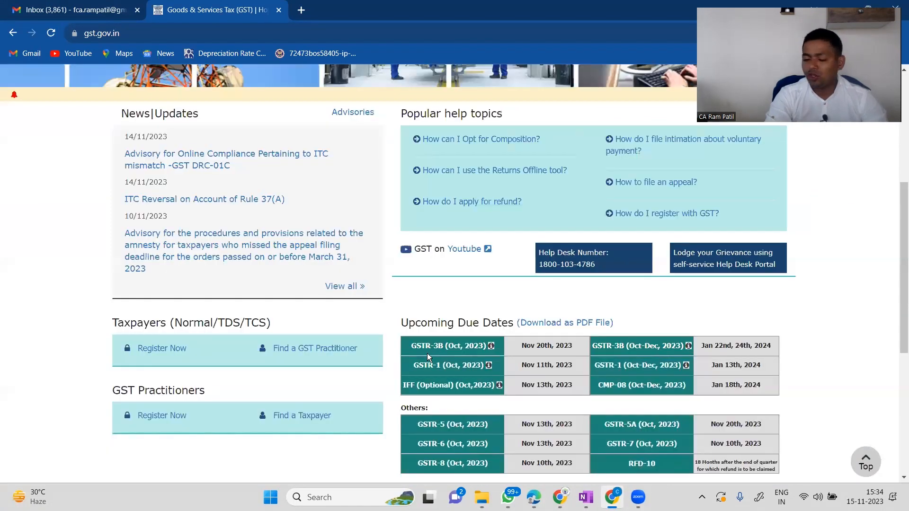
scroll(427, 354, "up", 5)
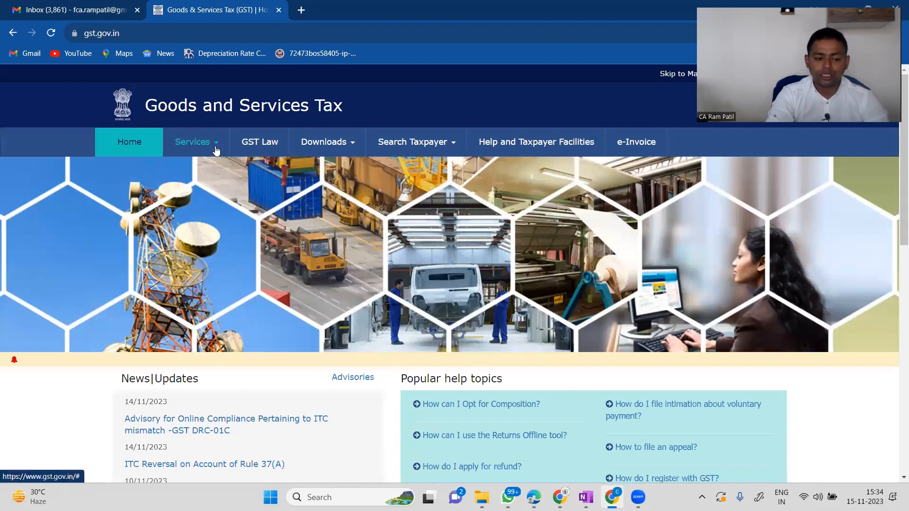
mouse_move(216, 150)
mouse_move(130, 170)
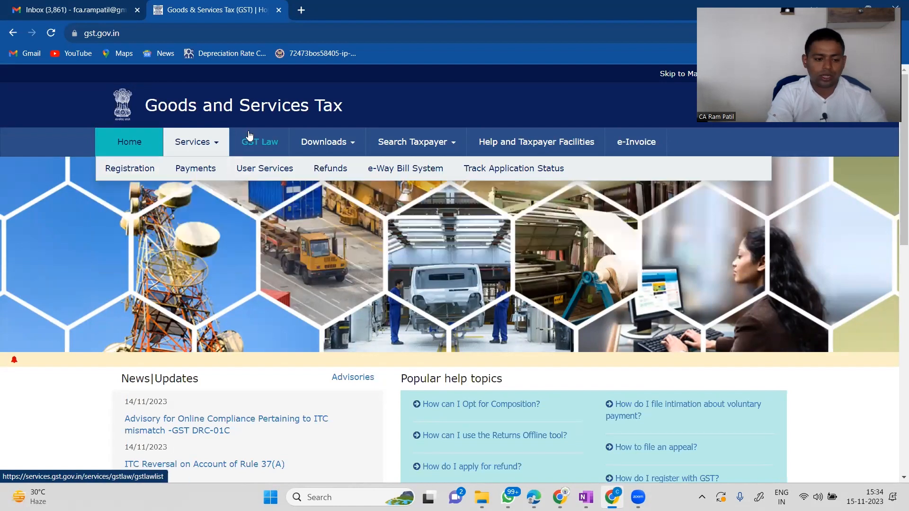
mouse_move(203, 173)
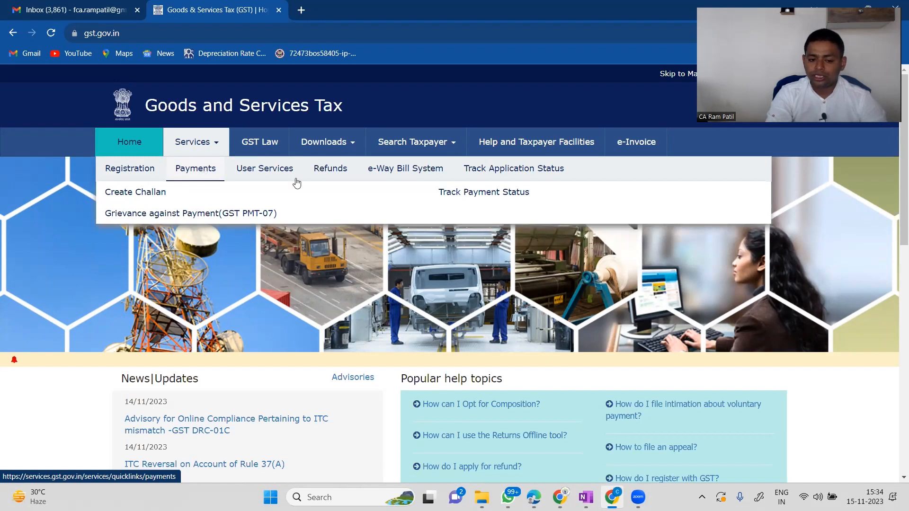
mouse_move(277, 176)
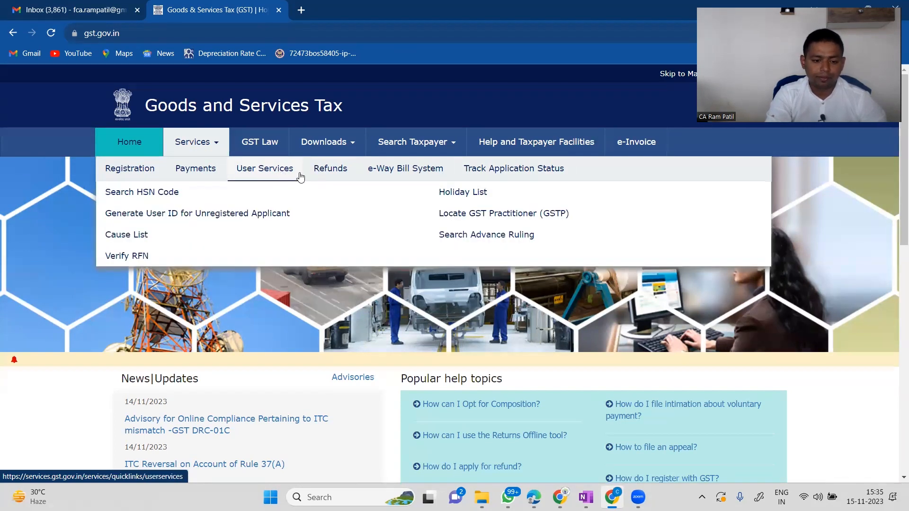
mouse_move(330, 175)
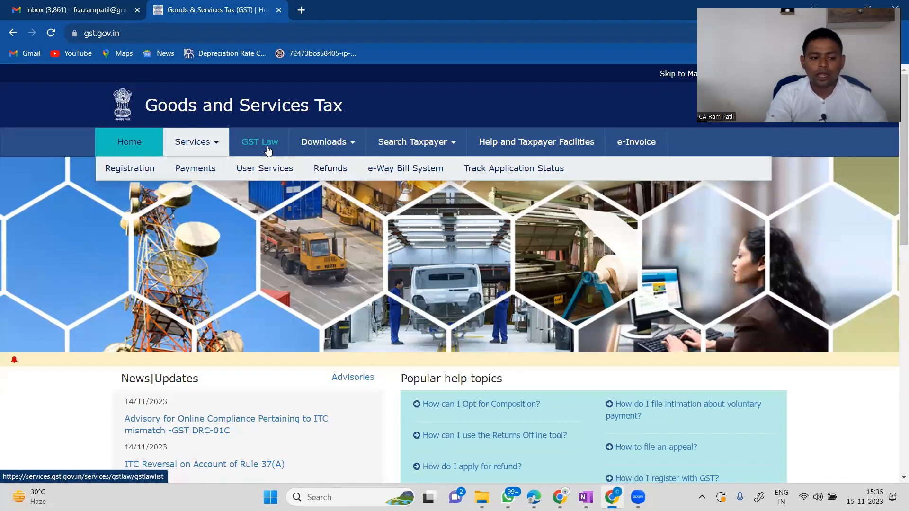
left_click(354, 148)
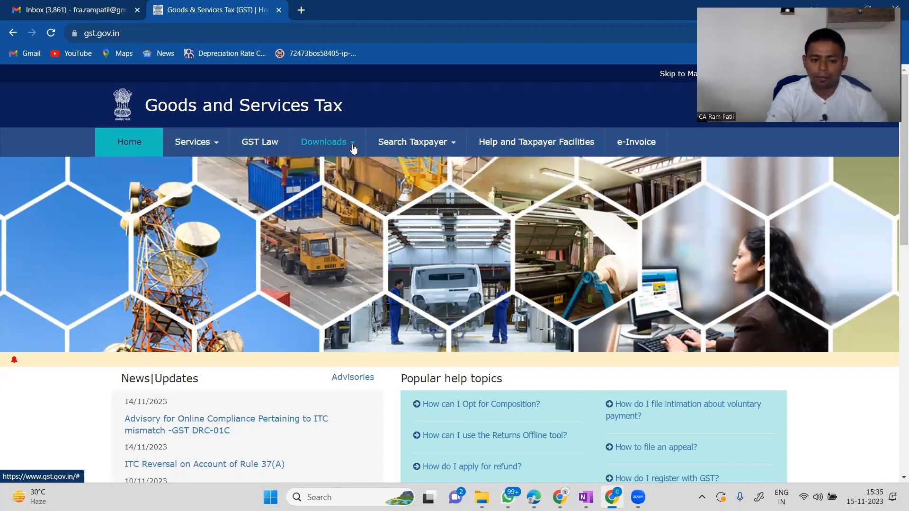
Search Taxpayer by the business's GSTIN, answering the captcha characters.
left_click(450, 145)
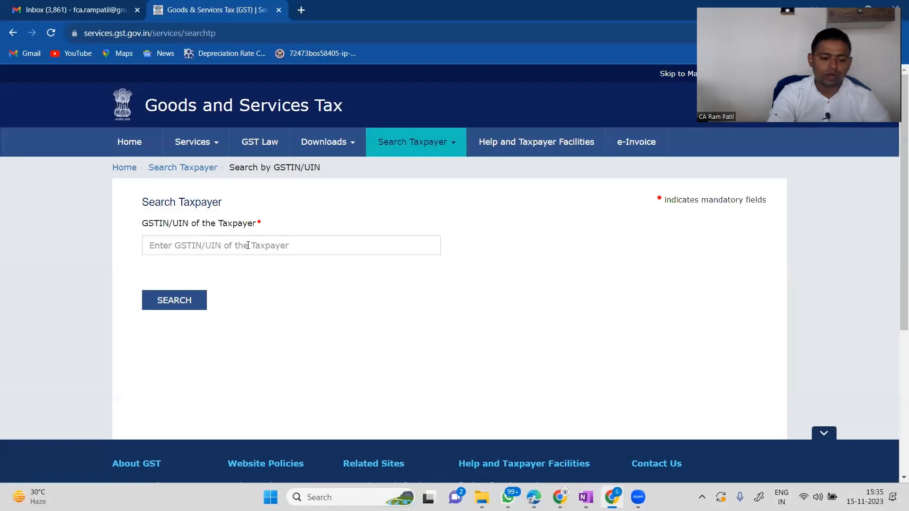
left_click(206, 244)
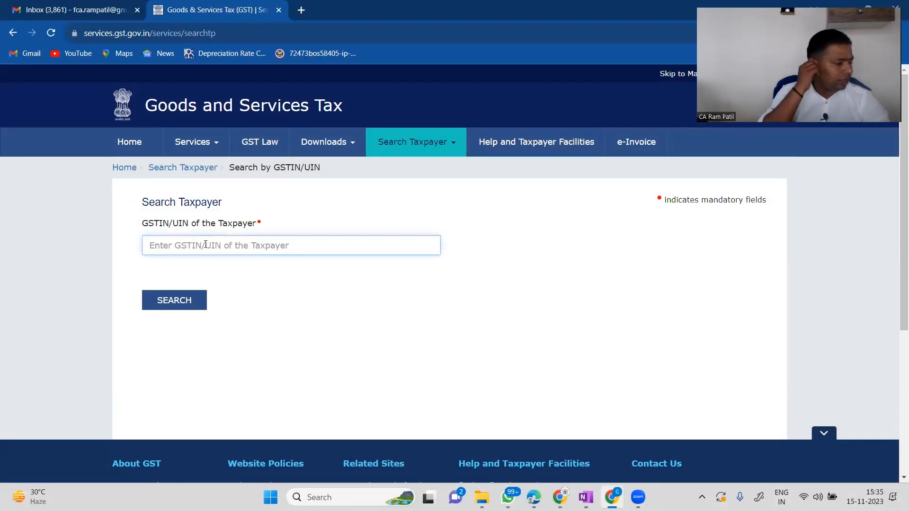
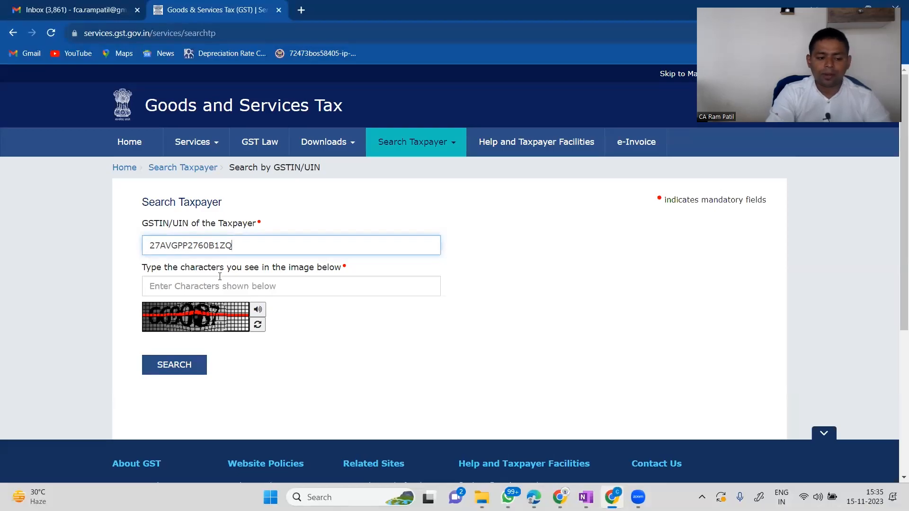
left_click(212, 284)
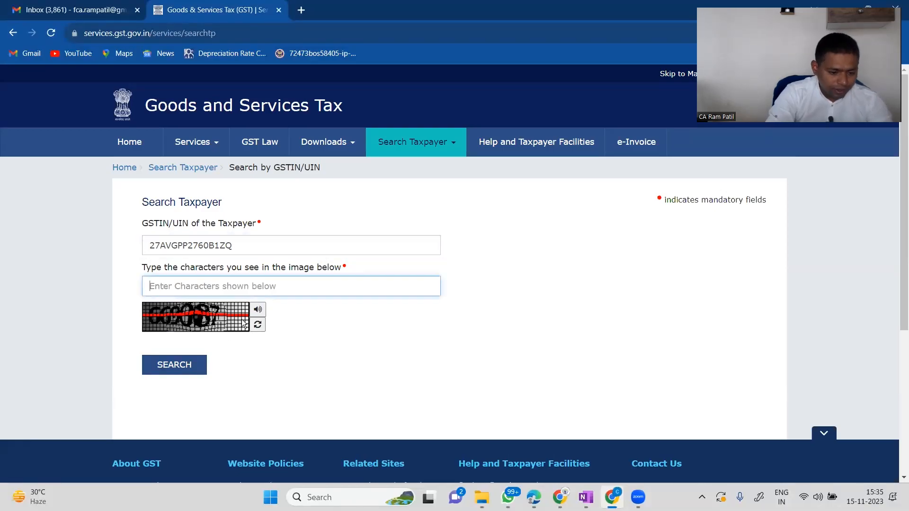
key("ctrl+plus")
key("ctrl+plus")
key("ctrl+plus")
key("ctrl+plus")
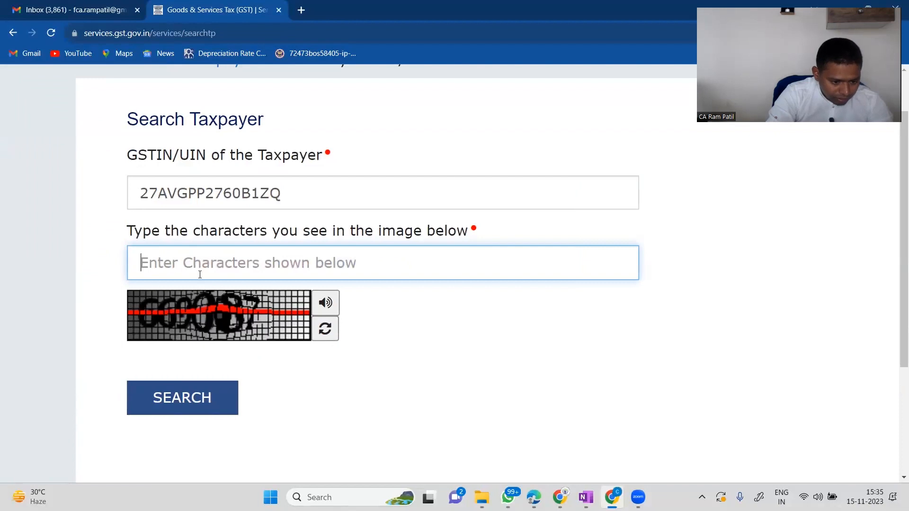
type("669")
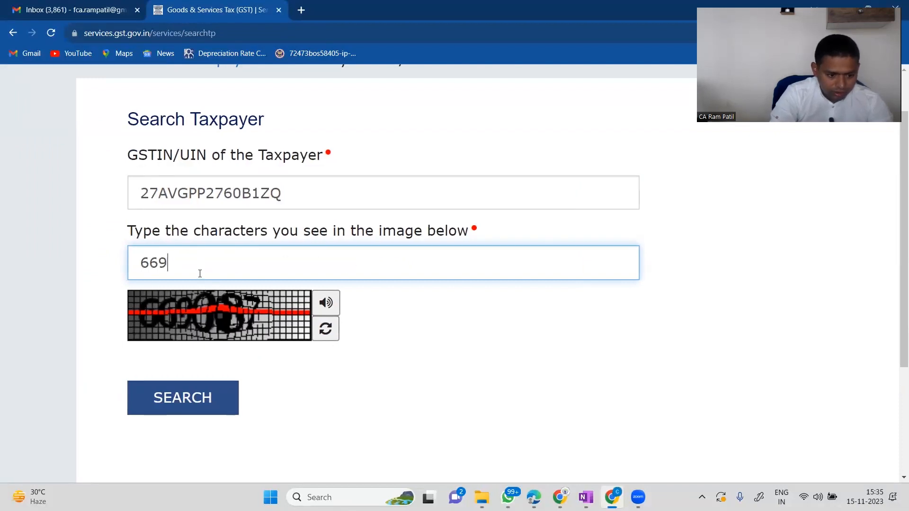
type("087")
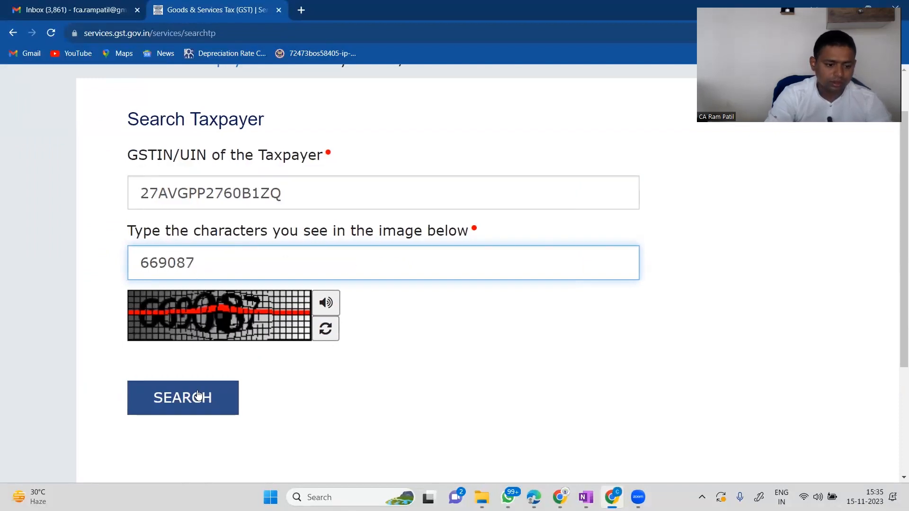
left_click(185, 410)
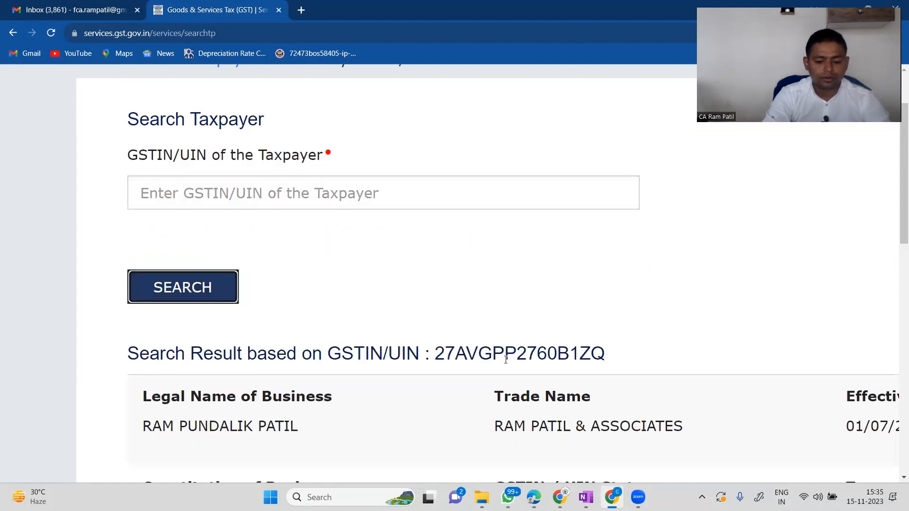
Scroll the taxpayer's registration details down to services HSN 00440116 for Management Consultants.
scroll(505, 363, "down", 4)
scroll(507, 364, "down", 4)
scroll(504, 360, "down", 2)
scroll(504, 360, "up", 3)
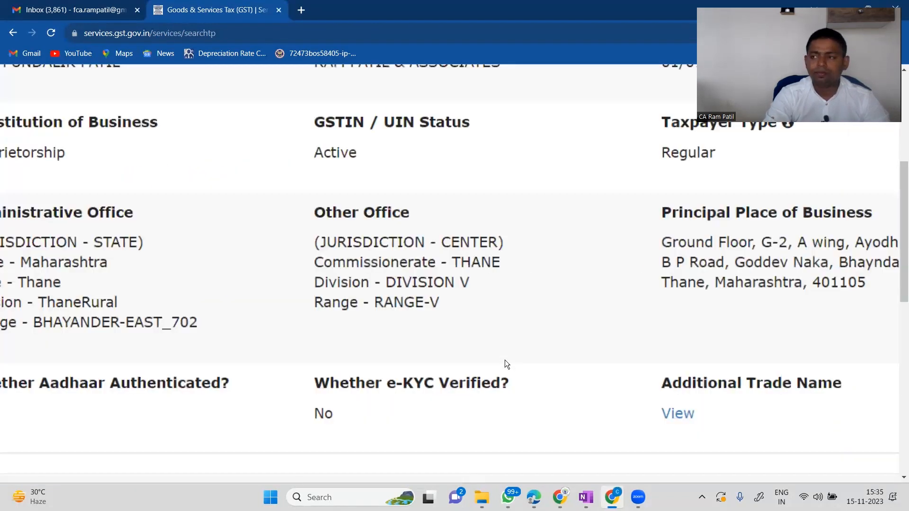
scroll(505, 360, "down", 2)
scroll(505, 359, "up", 1)
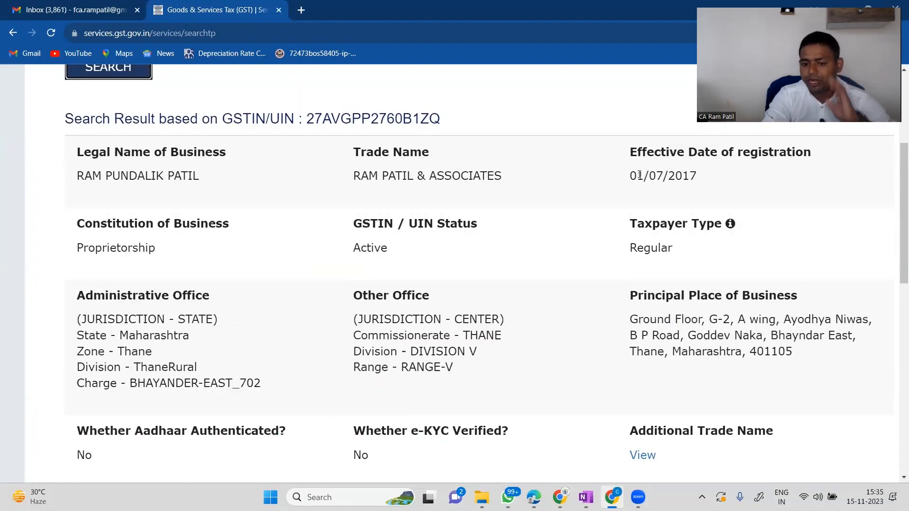
left_click(635, 174)
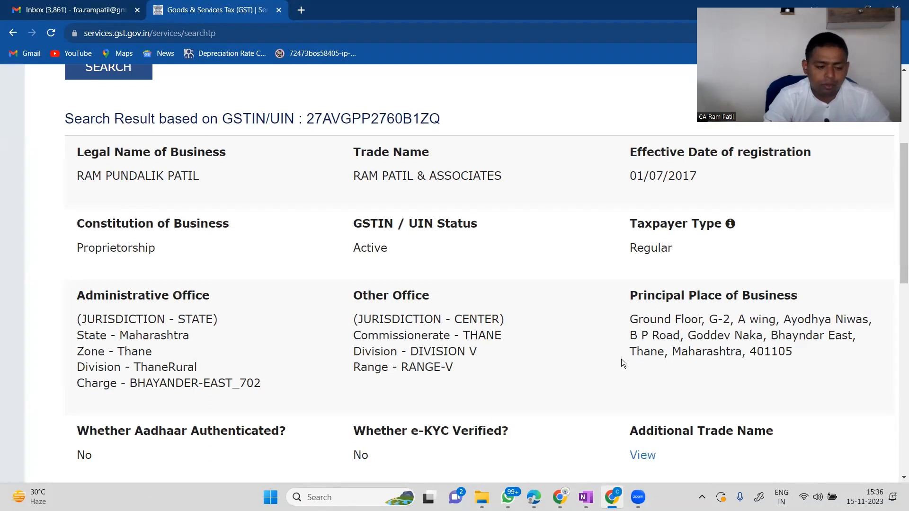
scroll(621, 302, "down", 10)
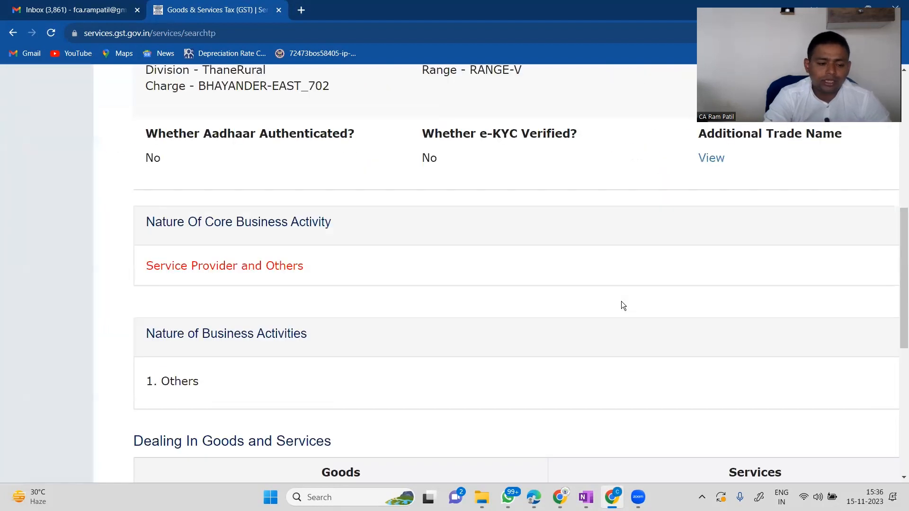
scroll(621, 301, "down", 1)
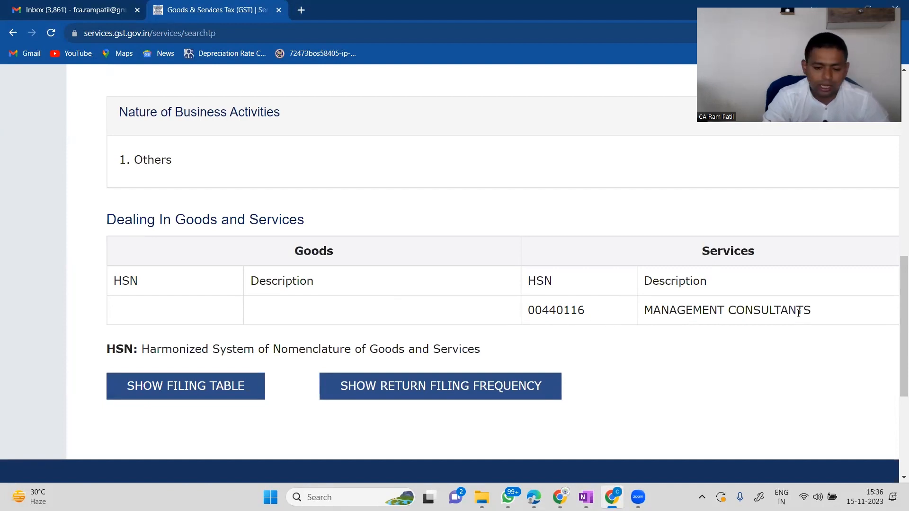
scroll(798, 312, "down", 3)
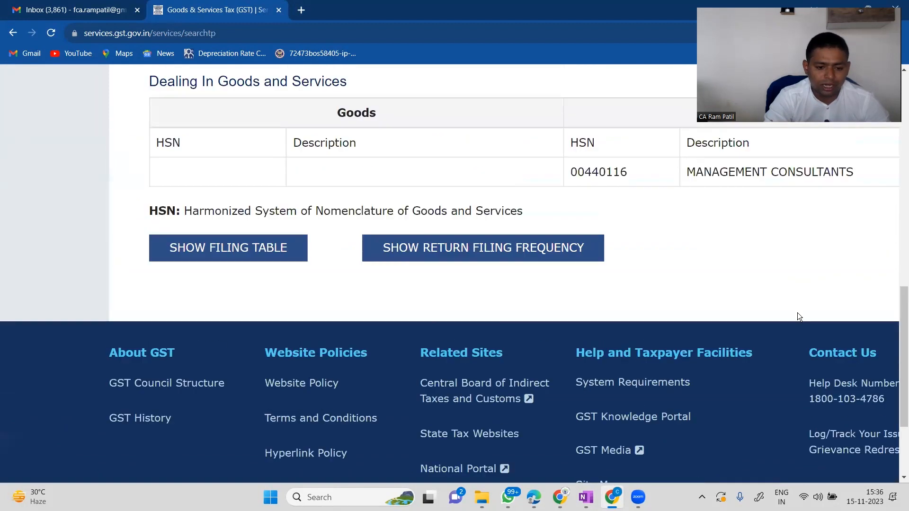
scroll(409, 309, "up", 1)
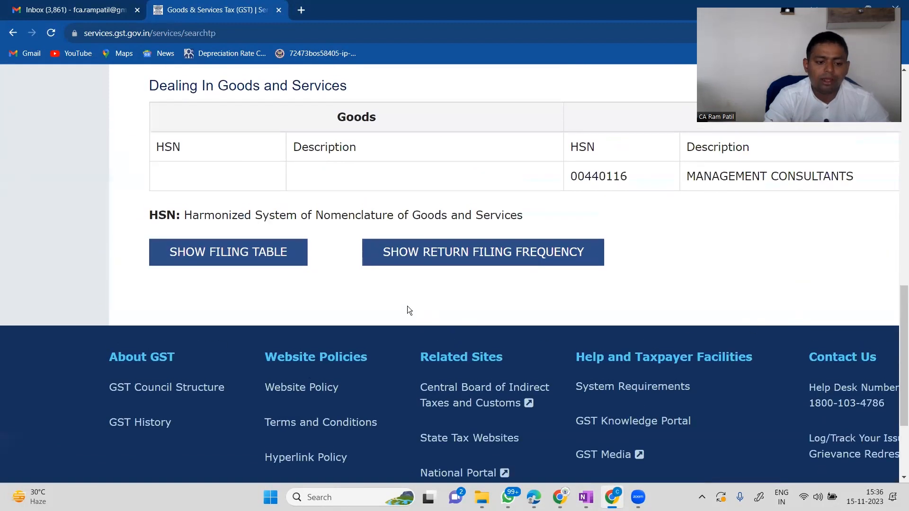
left_click(260, 256)
scroll(534, 314, "down", 4)
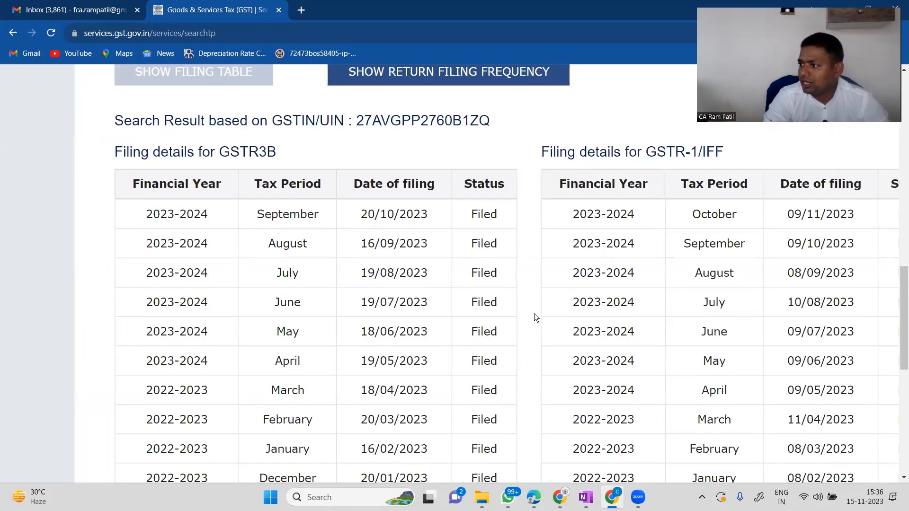
scroll(534, 314, "down", 1)
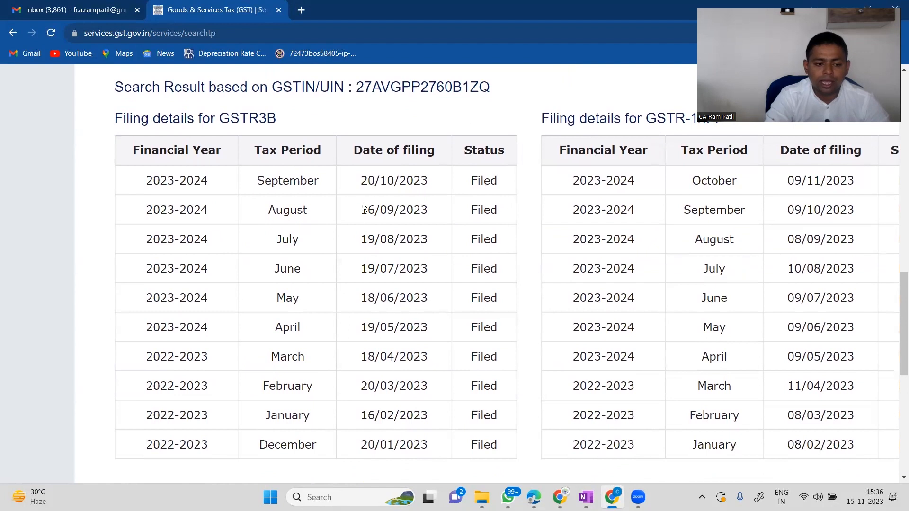
left_click_drag(225, 117, 279, 124)
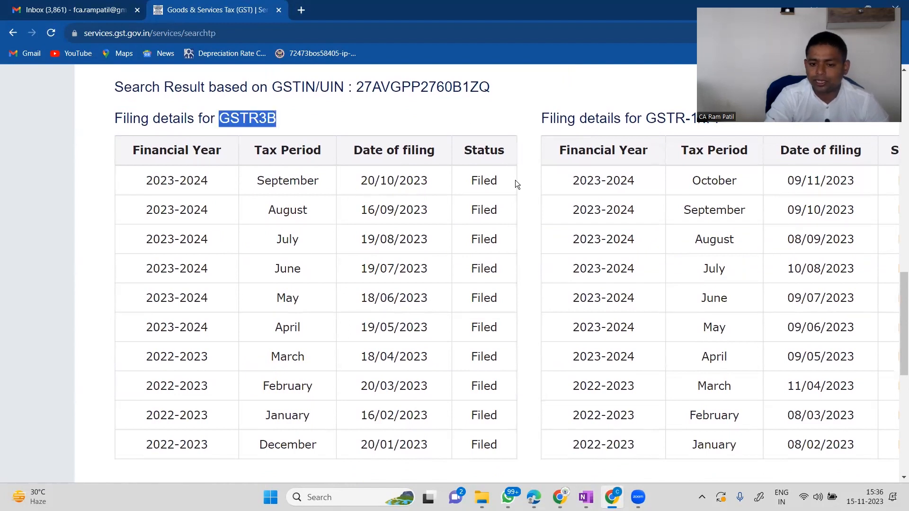
scroll(515, 180, "up", 3)
left_click(639, 223)
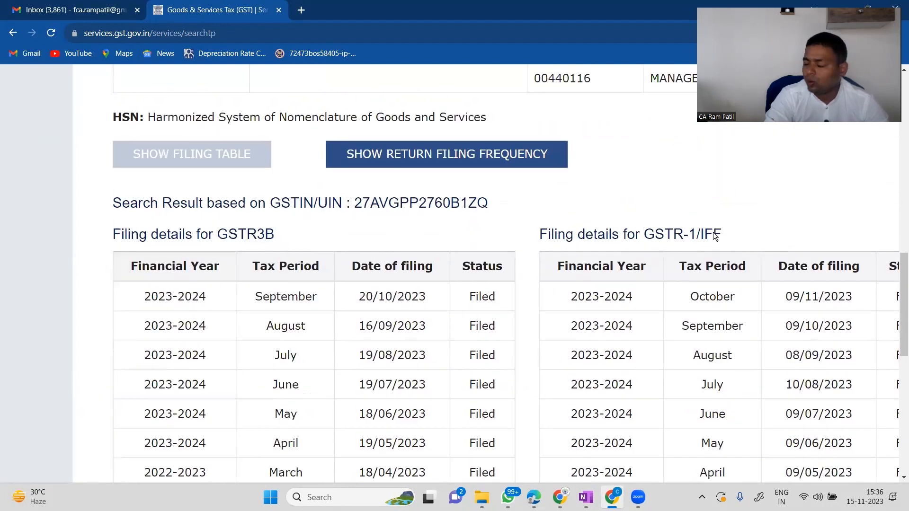
right_click(714, 235)
left_click(455, 229)
key("ctrl+minus")
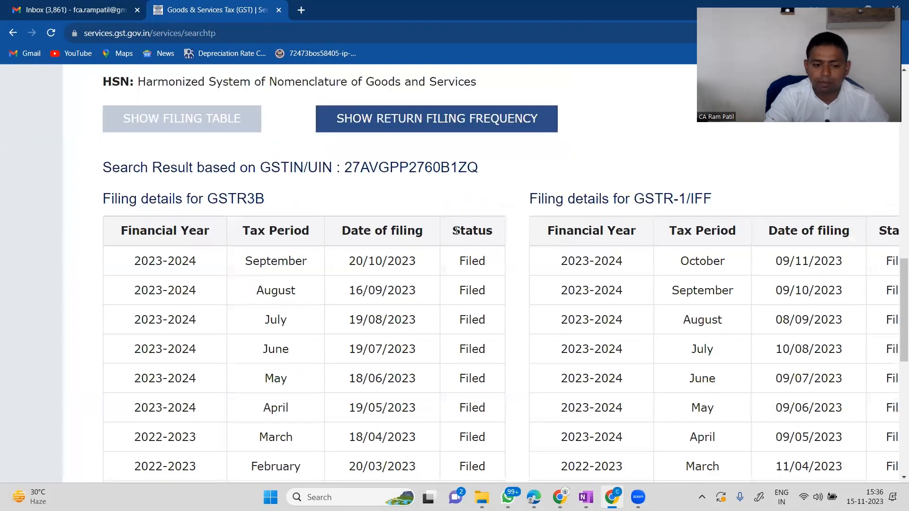
key("ctrl+minus")
scroll(456, 230, "down", 2)
key("ctrl+minus")
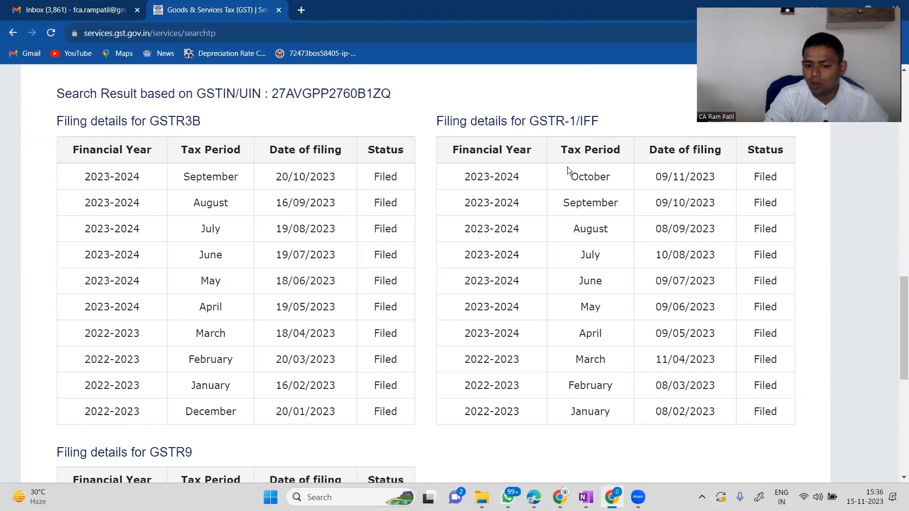
right_click(700, 177)
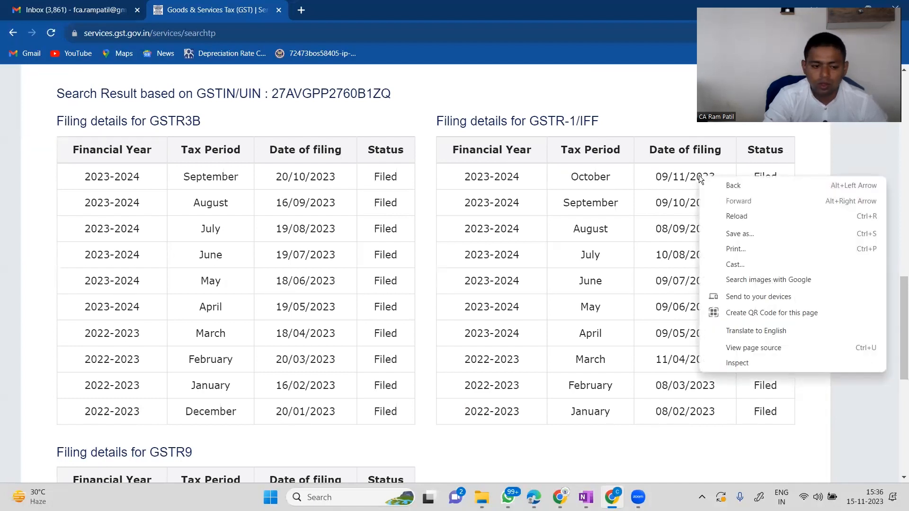
left_click(346, 197)
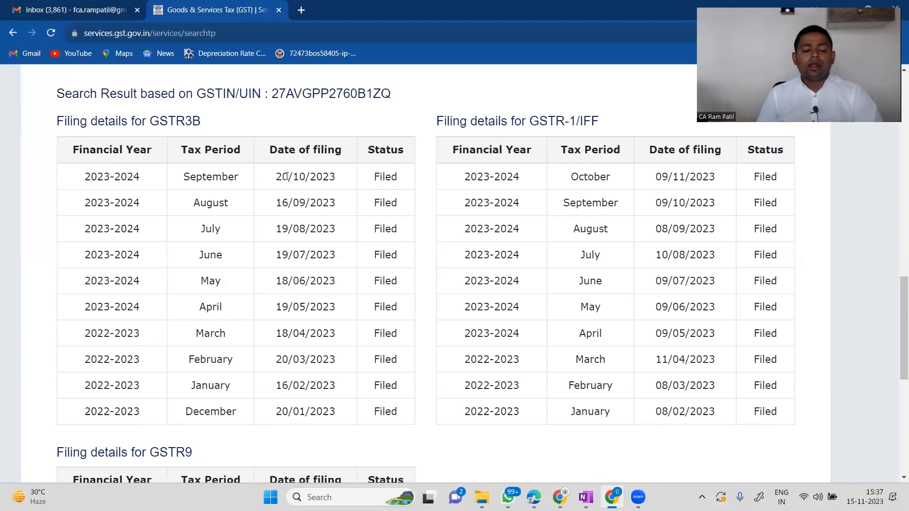
scroll(287, 177, "down", 1)
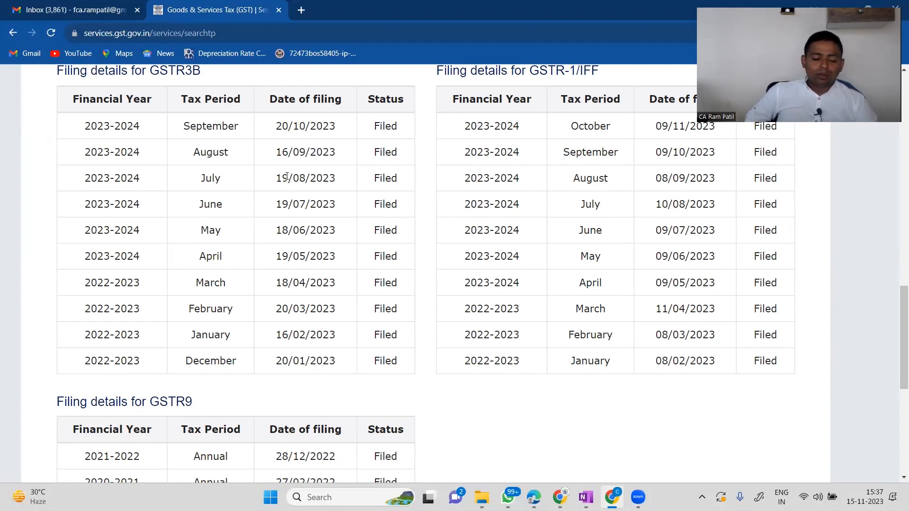
scroll(286, 178, "down", 3)
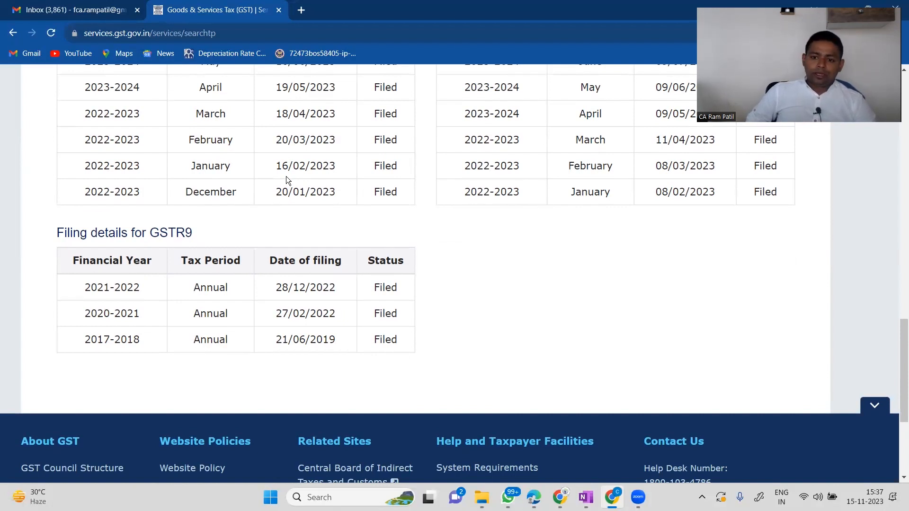
scroll(300, 252, "up", 15)
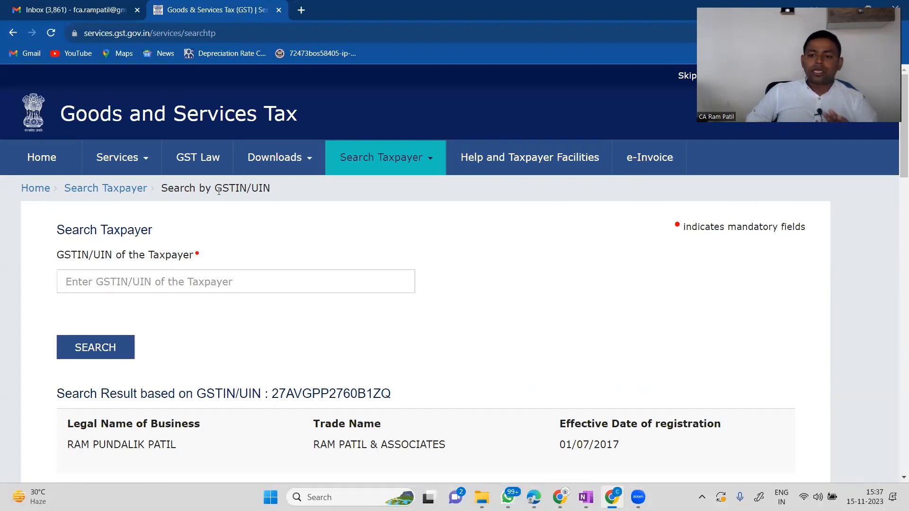
Visit the e-Invoice portal, then return to the taxpayer search page.
left_click(654, 161)
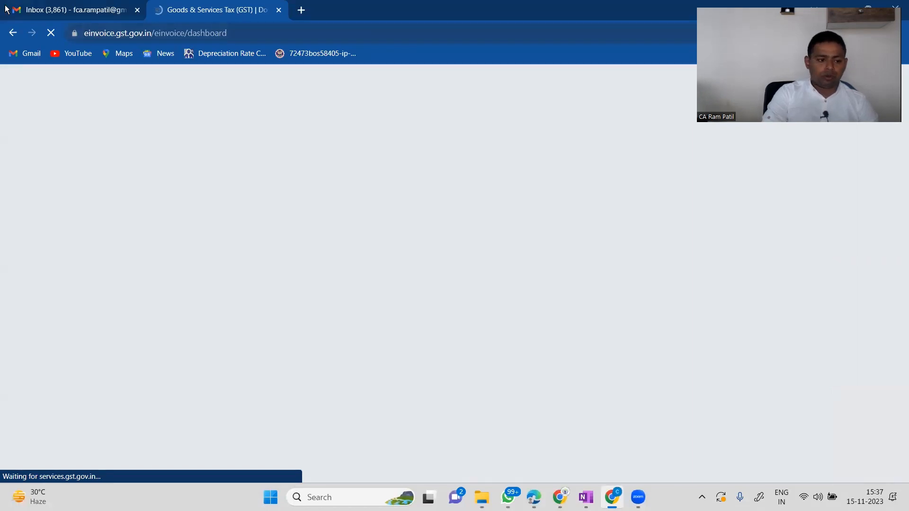
left_click(13, 33)
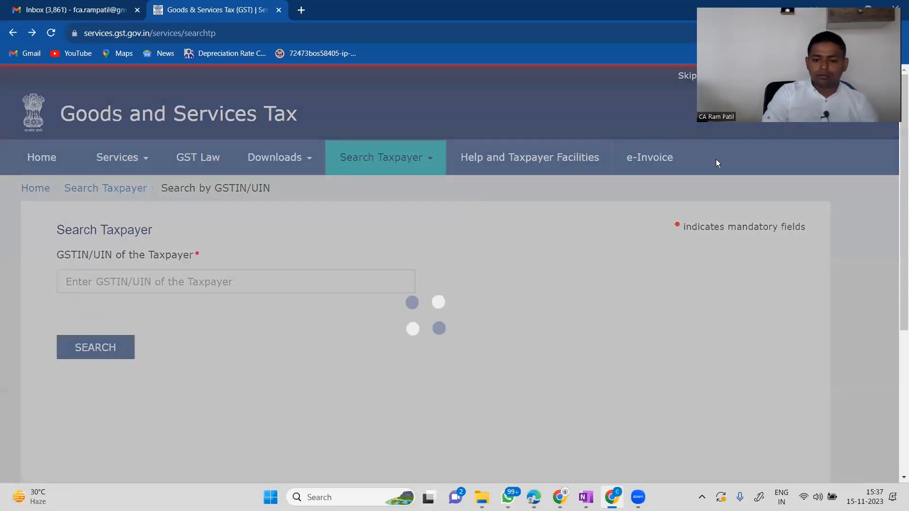
left_click_drag(744, 111, 752, 289)
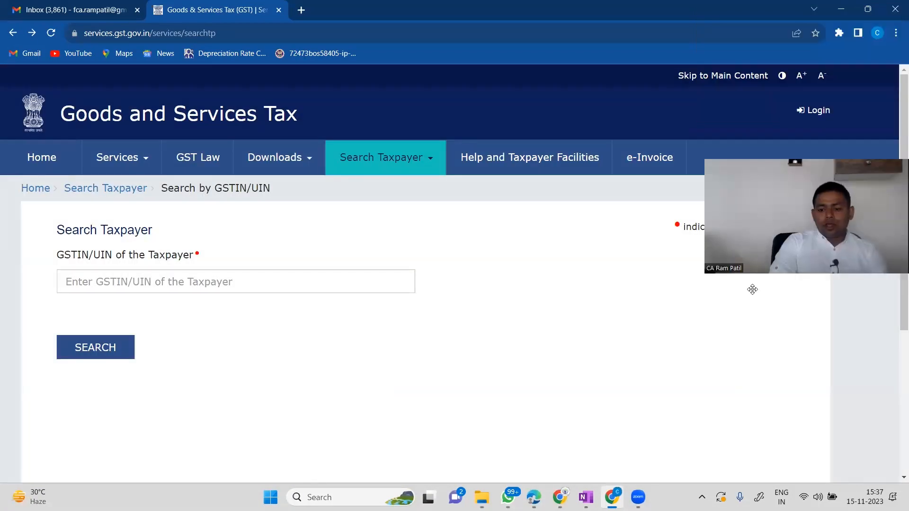
From the login page, choose Services > Registration > New Registration.
left_click(803, 111)
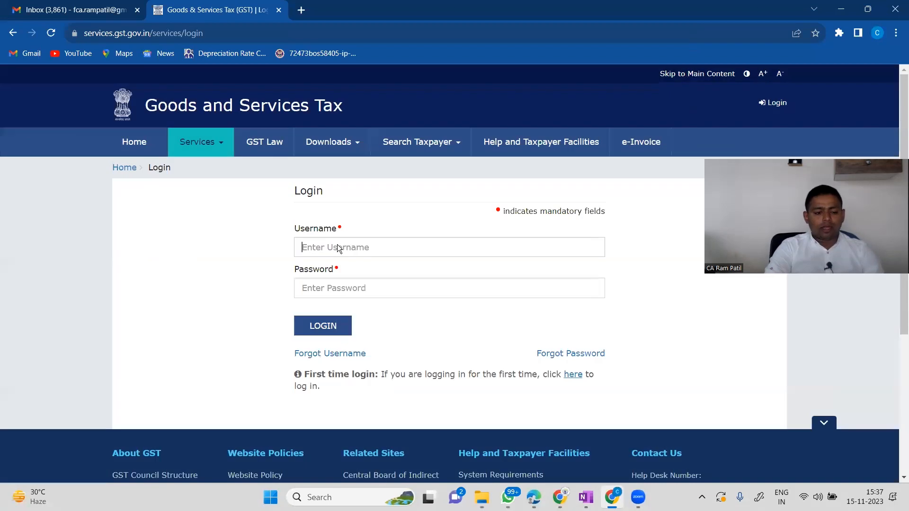
left_click(218, 147)
mouse_move(130, 171)
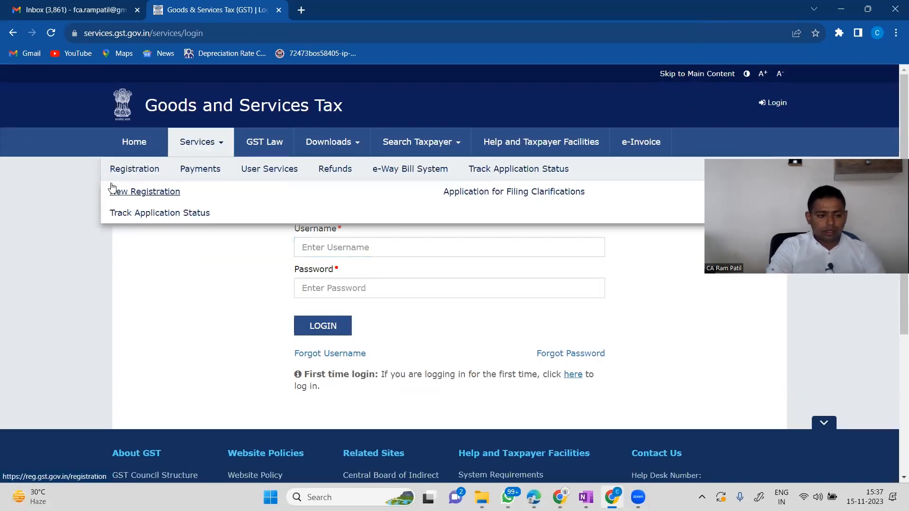
left_click(125, 192)
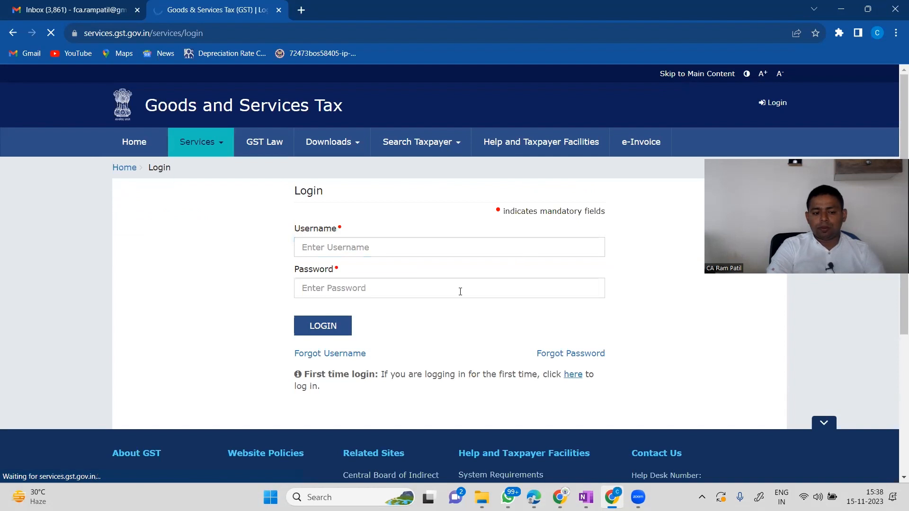
scroll(352, 335, "down", 4)
scroll(351, 334, "up", 3)
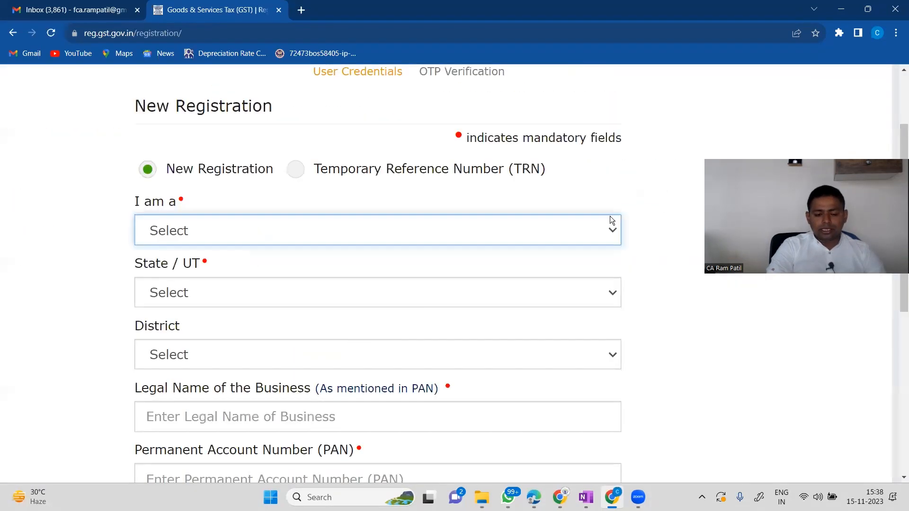
left_click(607, 223)
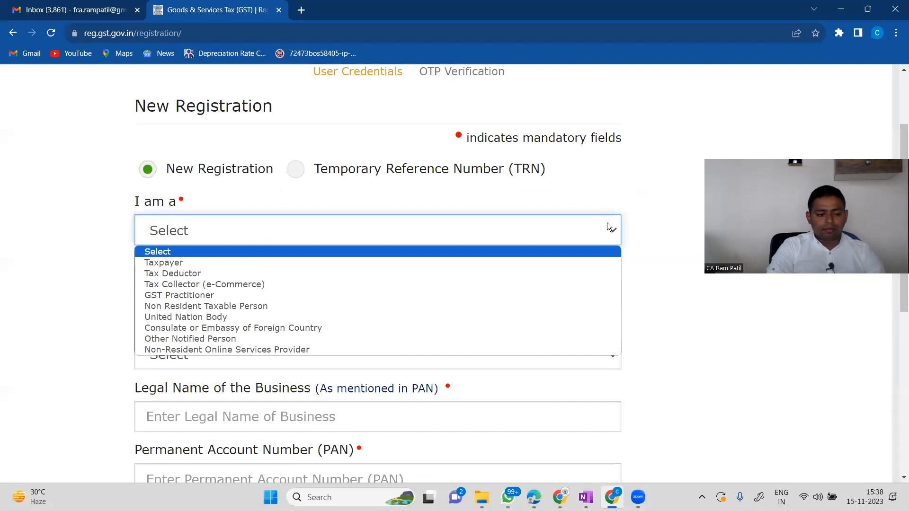
left_click(572, 223)
scroll(428, 301, "down", 1)
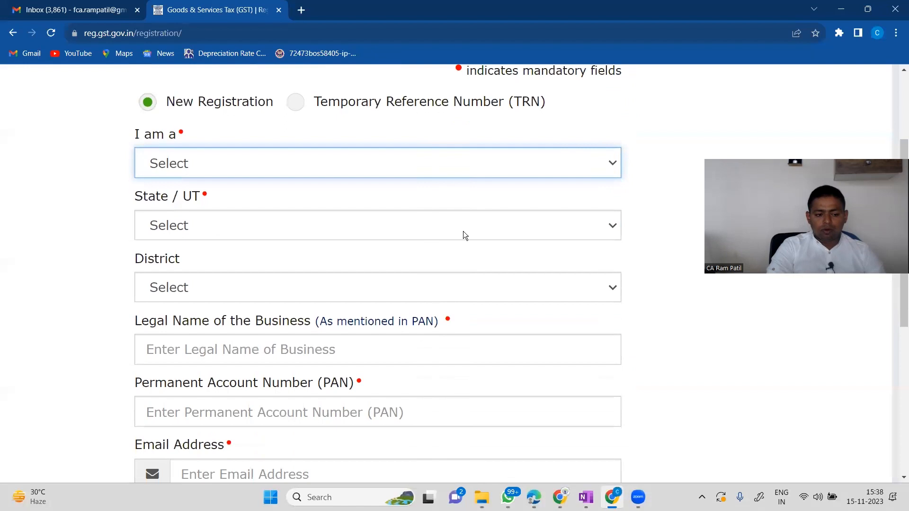
scroll(285, 308, "down", 2)
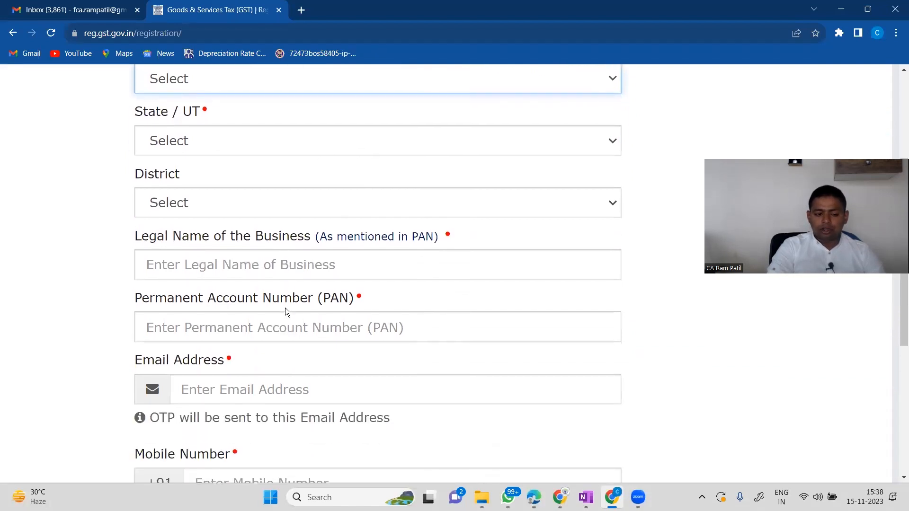
scroll(305, 302, "down", 1)
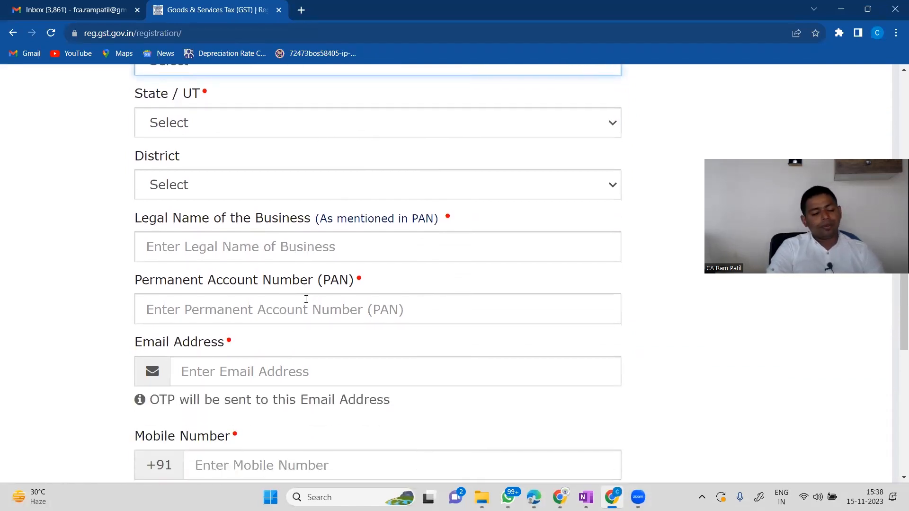
scroll(335, 310, "down", 2)
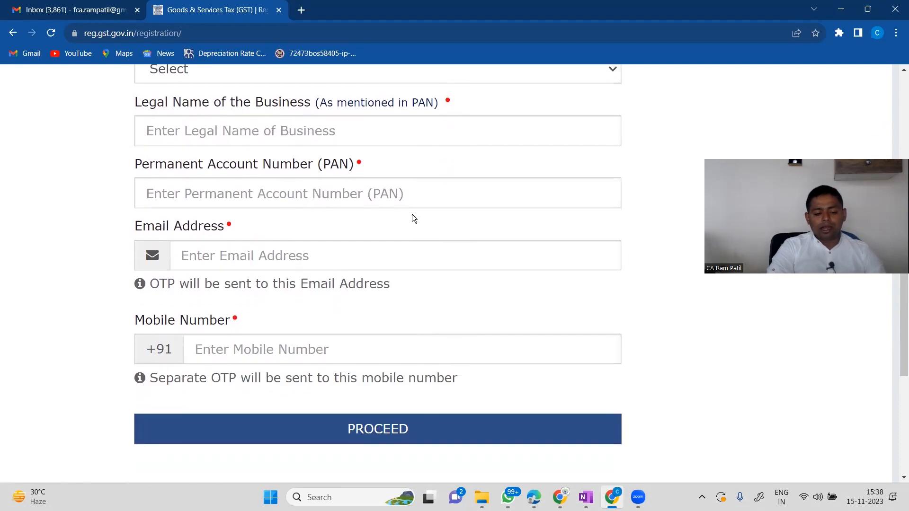
key("ctrl+minus")
key("ctrl+minus")
key("ctrl+minus")
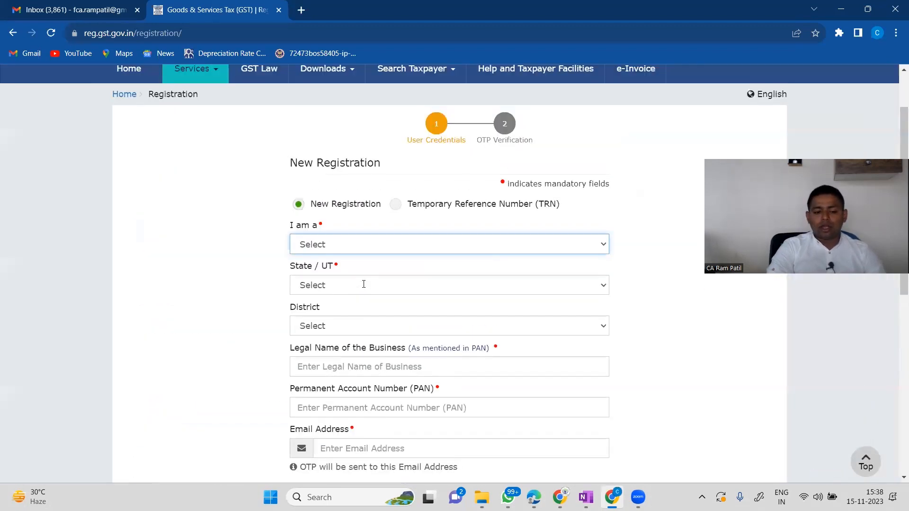
key("ctrl+plus")
key("ctrl+plus")
key("ctrl+plus")
key("ctrl+plus")
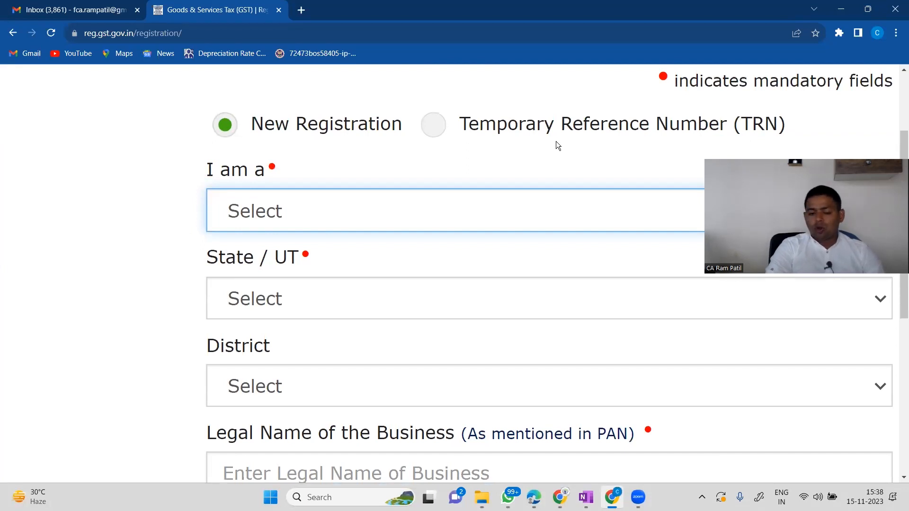
key("ctrl+minus")
key("ctrl+minus")
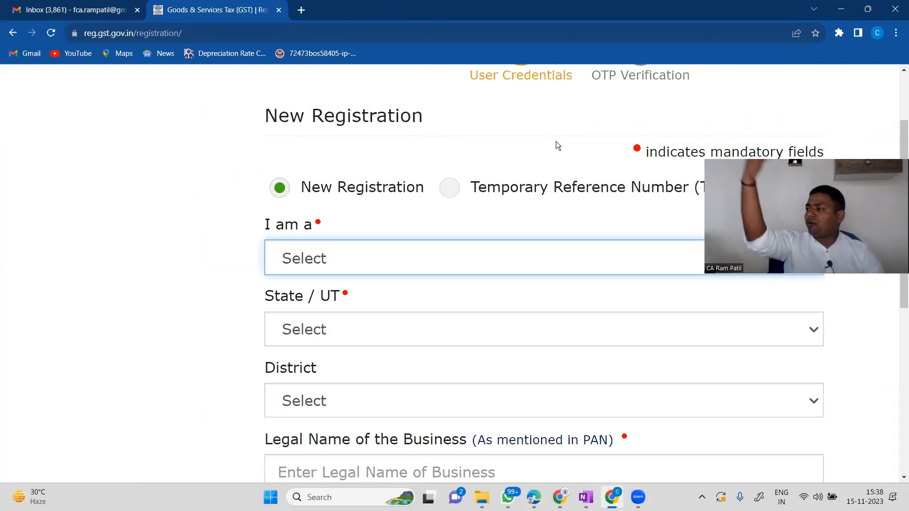
key("ctrl+minus")
key("ctrl+minus")
key("ctrl+minus")
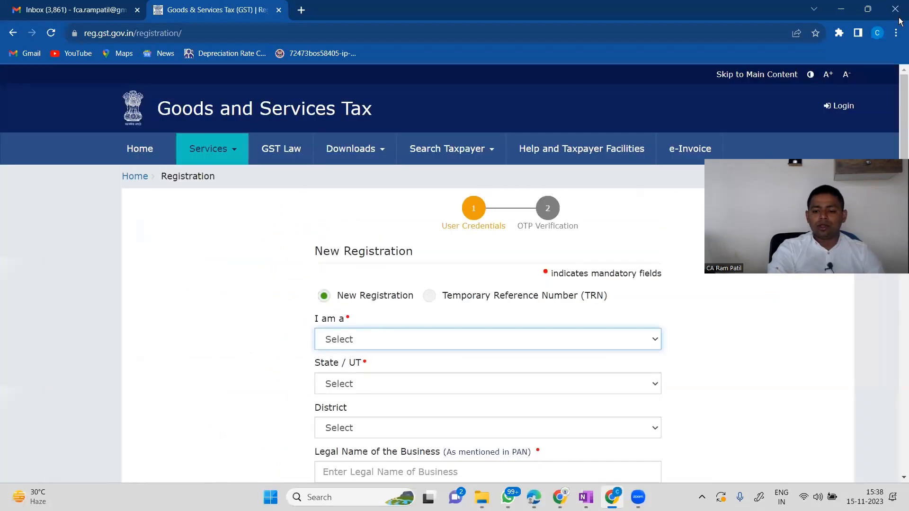
Go to the GST login page and enter the account username.
left_click(840, 105)
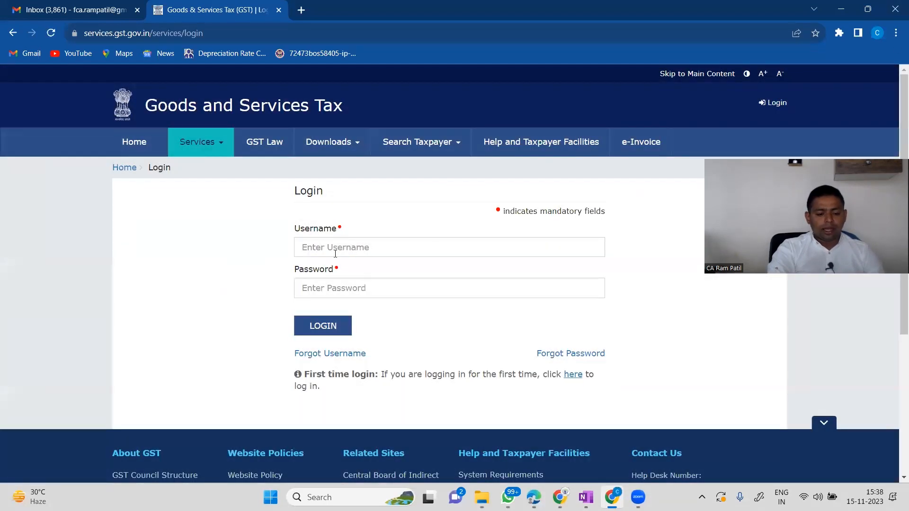
left_click(337, 248)
type("Capita")
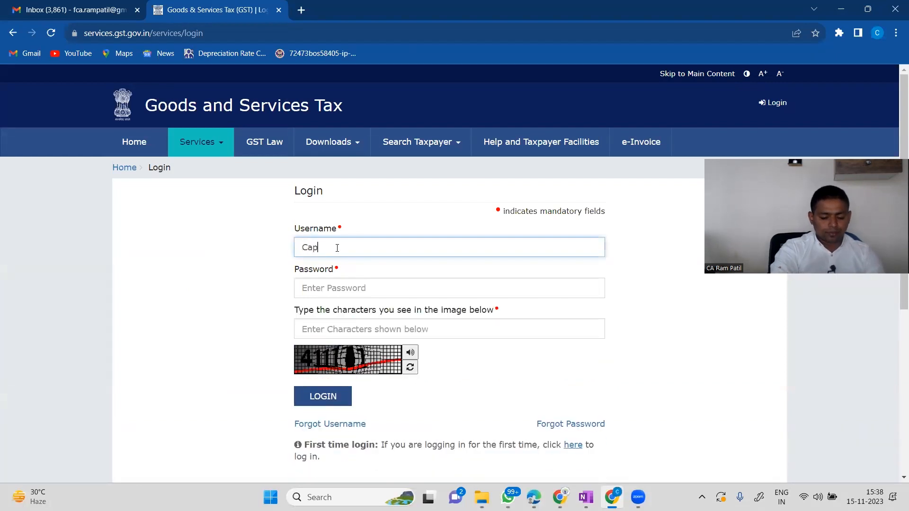
type("lsis")
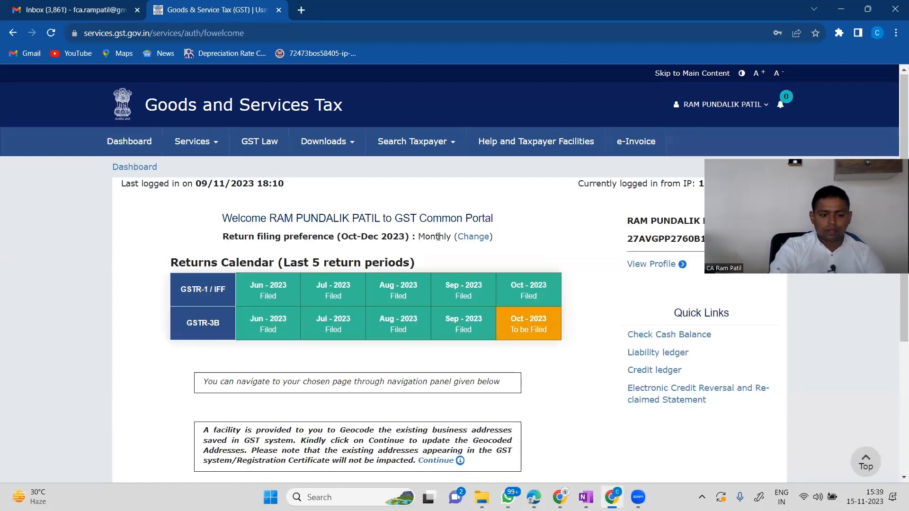
scroll(438, 237, "up", 2)
scroll(439, 237, "down", 3)
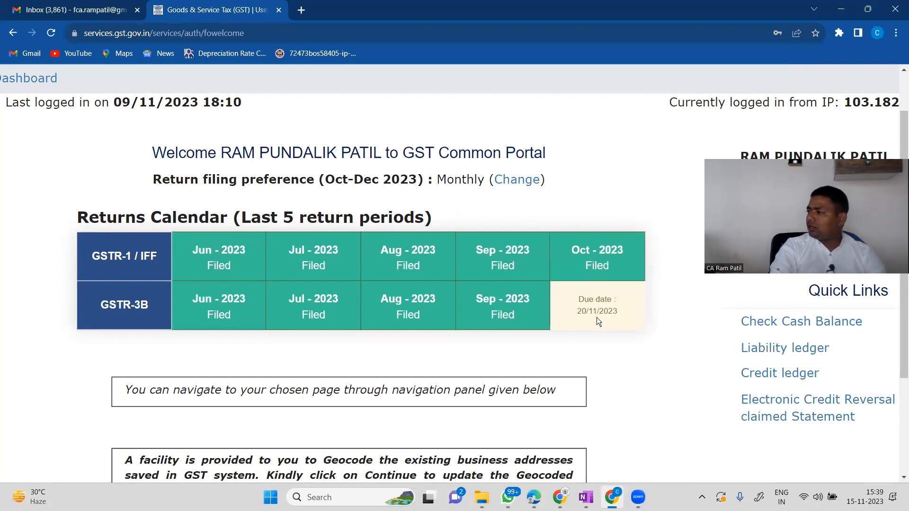
Check the dashboard's returns calendar, then bring up the Services menu's submenu.
scroll(562, 348, "up", 2)
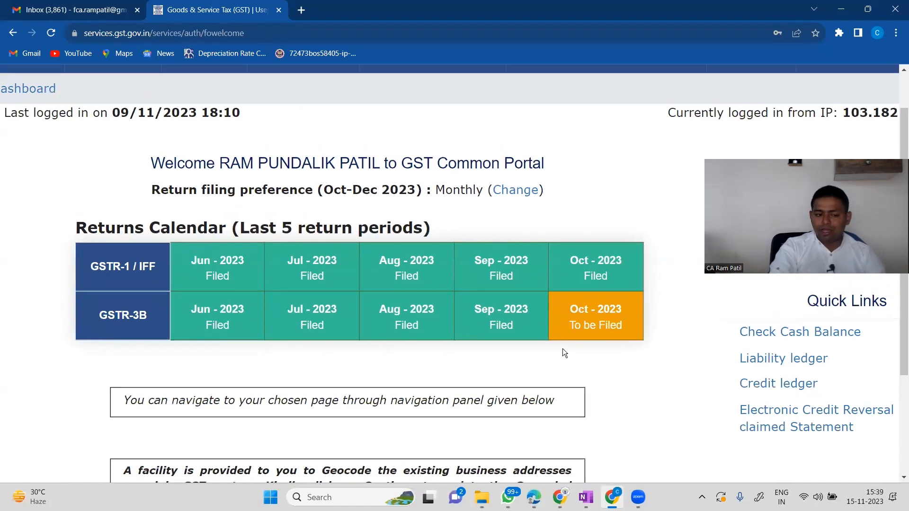
scroll(563, 348, "down", 3)
scroll(562, 348, "down", 5)
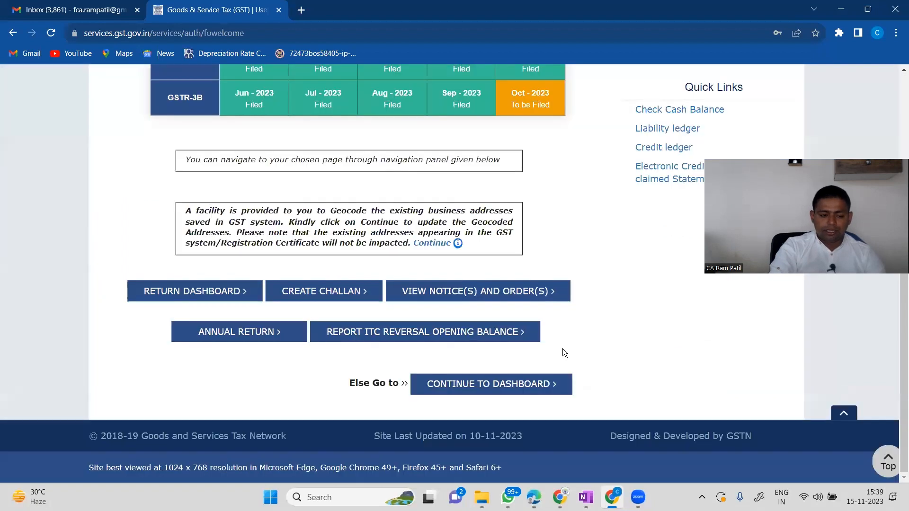
scroll(562, 349, "up", 3)
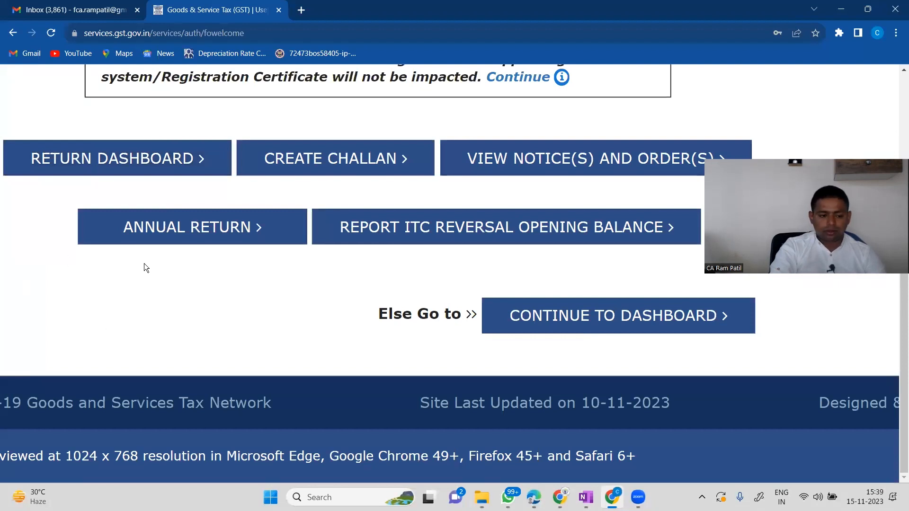
scroll(241, 241, "up", 10)
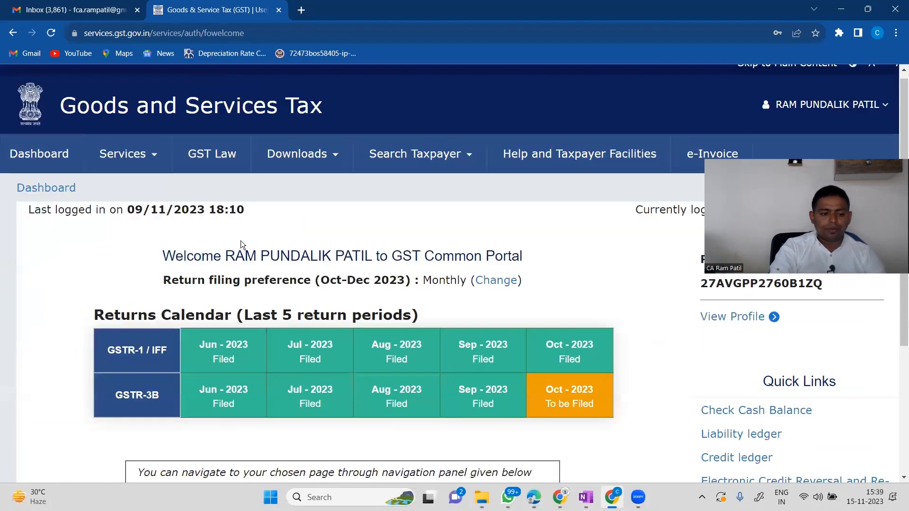
scroll(241, 241, "left", 2)
left_click(262, 169)
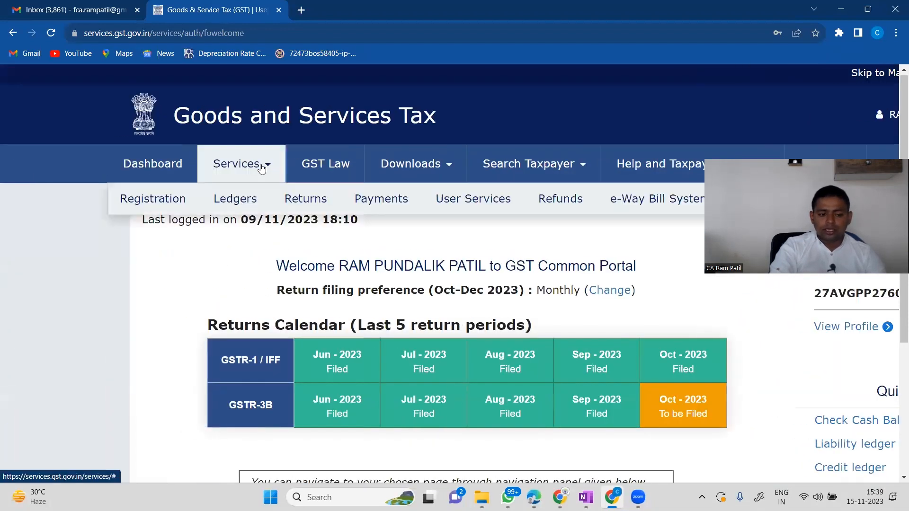
mouse_move(141, 203)
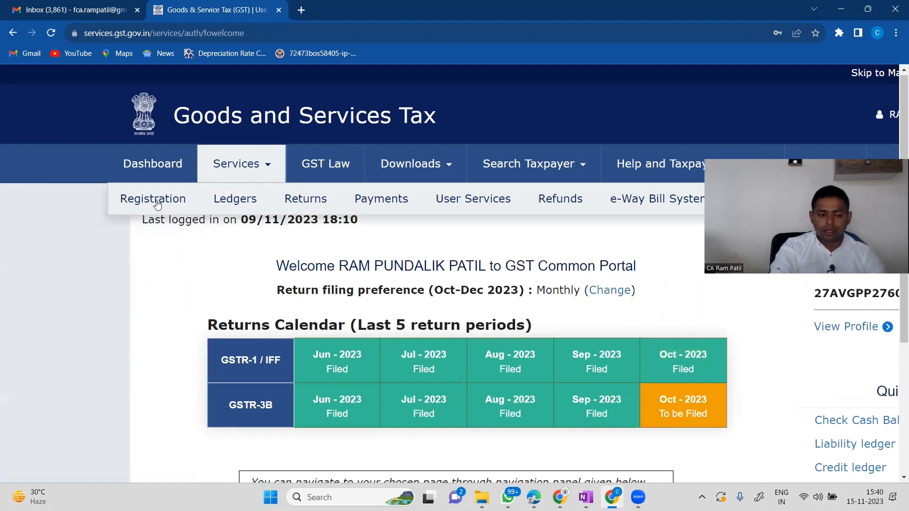
Review the October 2023 Electronic Credit Ledger via Services > Ledgers, zooming to read it.
left_click(229, 203)
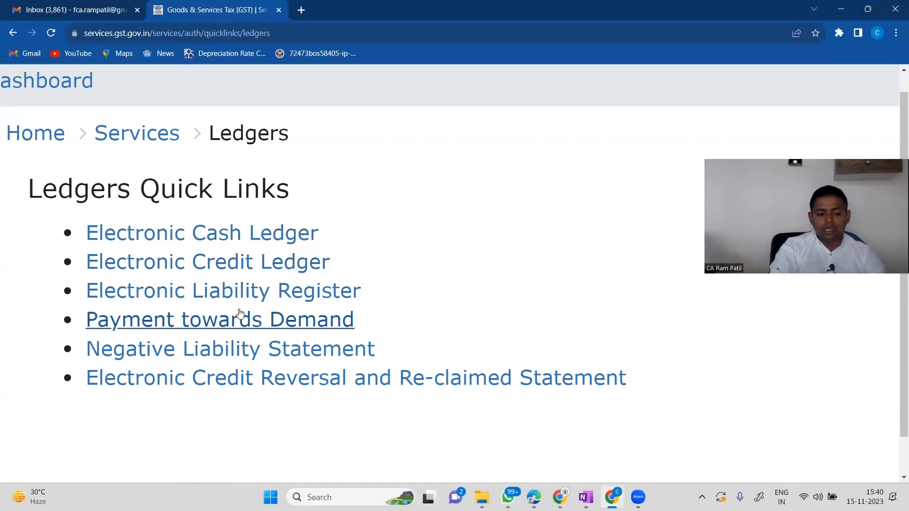
left_click(258, 266)
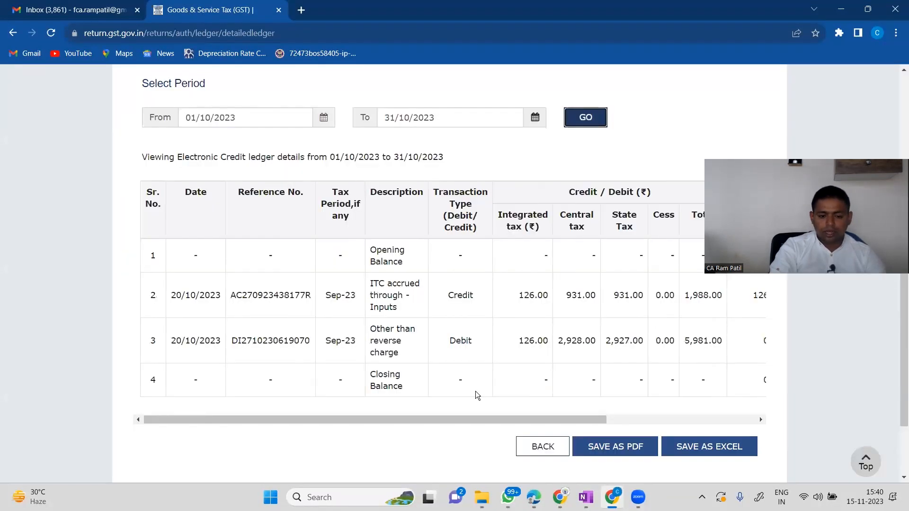
scroll(475, 391, "right", 5)
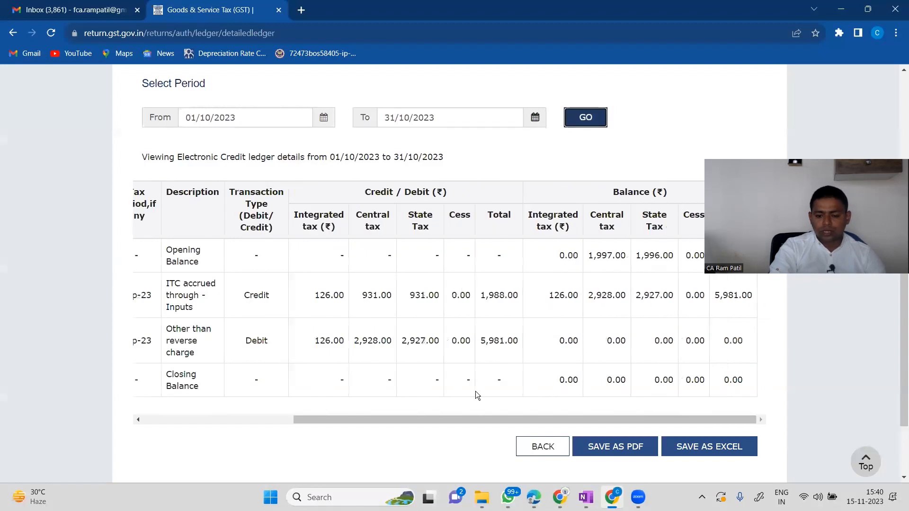
key("ctrl+plus")
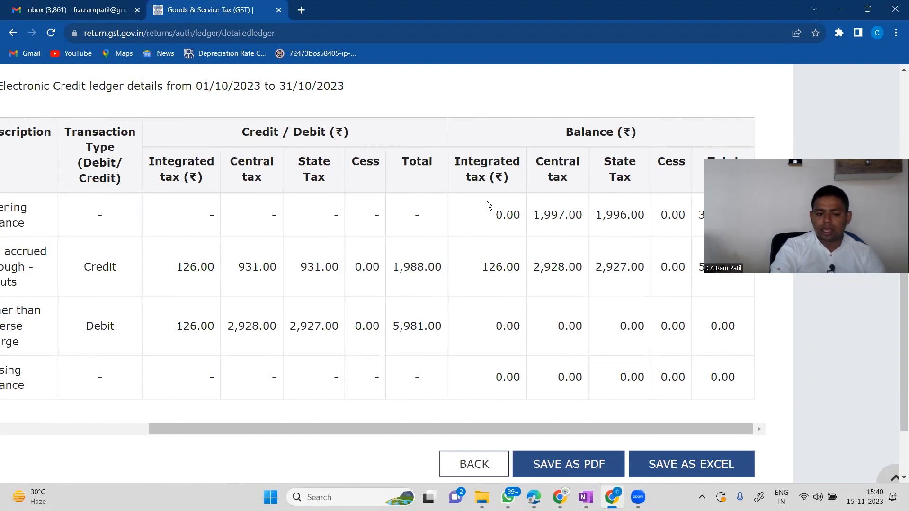
scroll(507, 286, "down", 3)
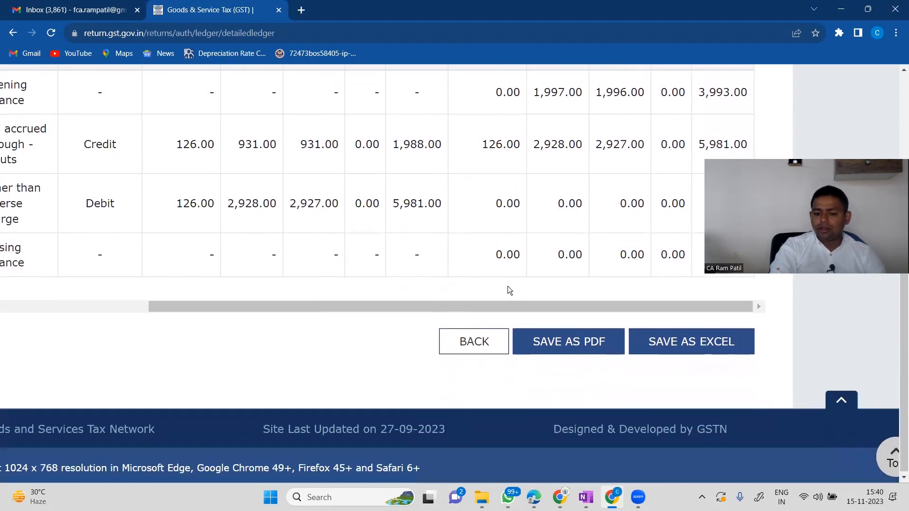
key("ctrl+minus")
scroll(508, 286, "left", 5)
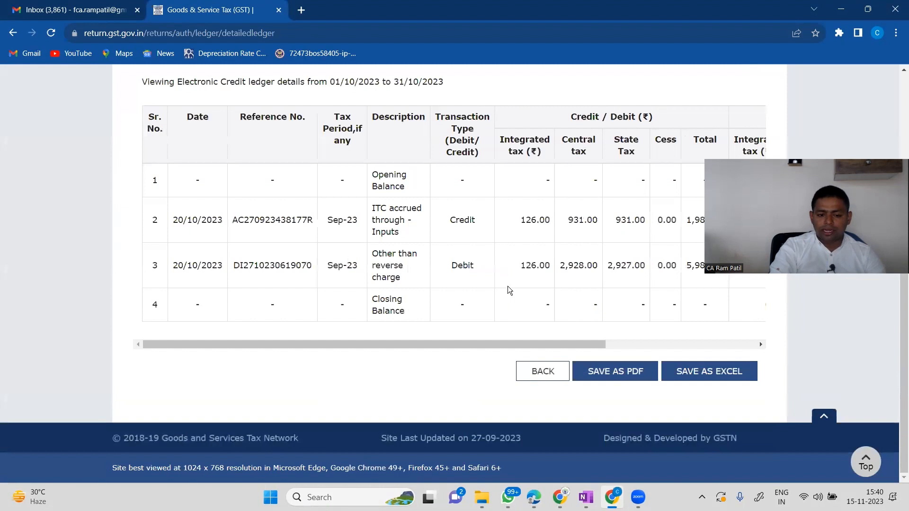
key("ctrl+plus")
scroll(397, 223, "up", 5)
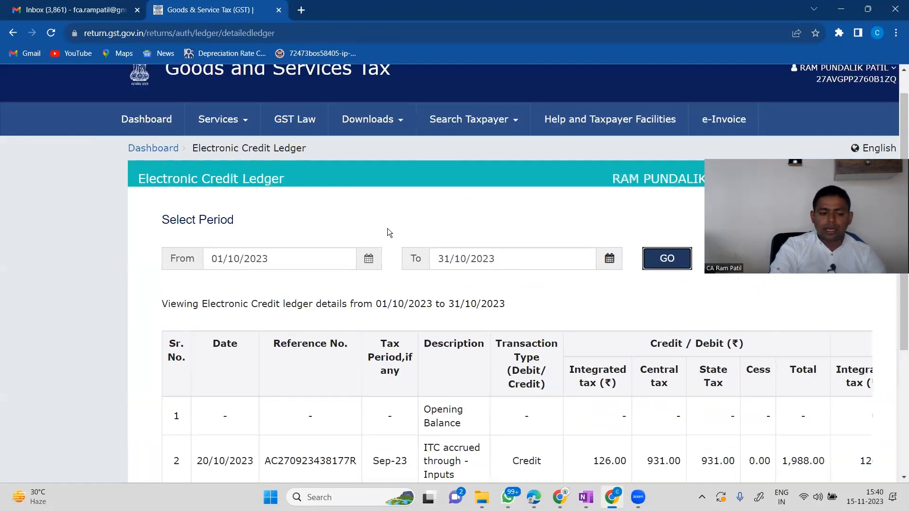
scroll(349, 186, "down", 1)
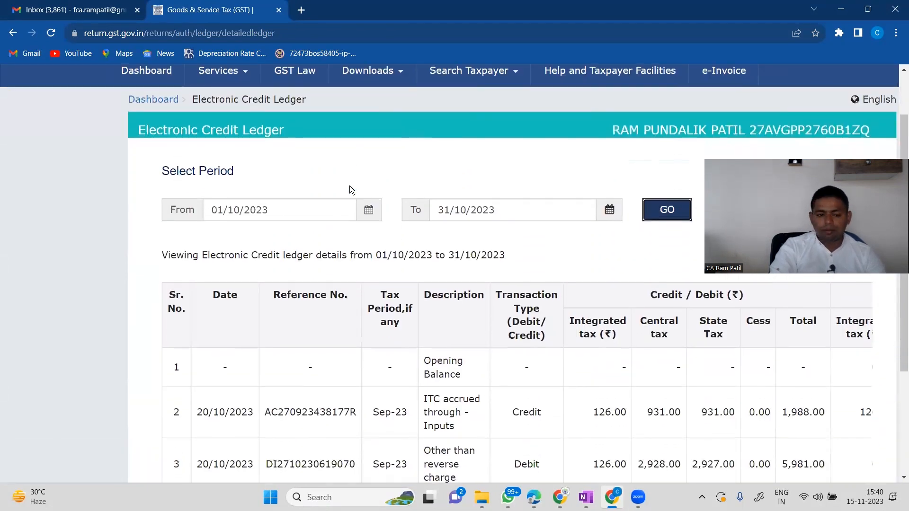
key("ctrl+minus")
key("ctrl+minus")
key("ctrl+plus")
key("ctrl+plus")
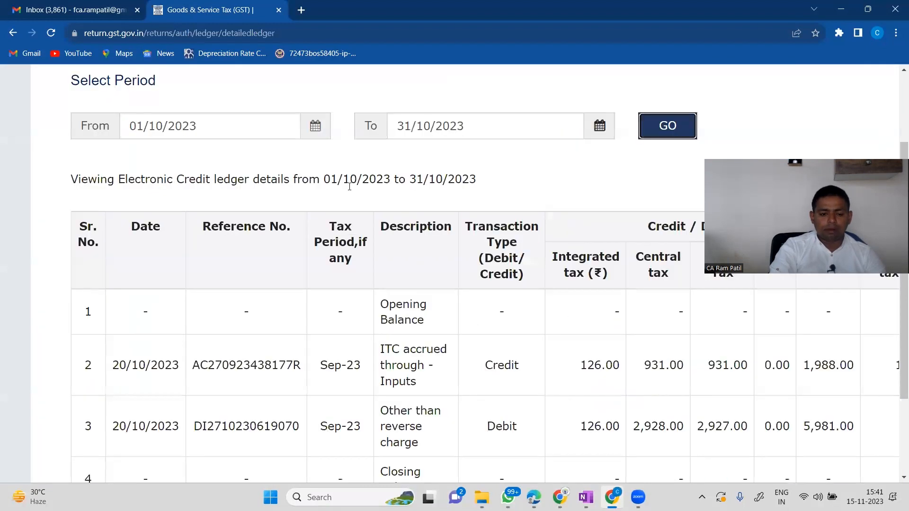
key("ctrl+minus")
scroll(136, 175, "up", 3)
Return to the dashboard, then go back to the Payments quick links.
left_click(137, 176)
scroll(387, 290, "down", 4)
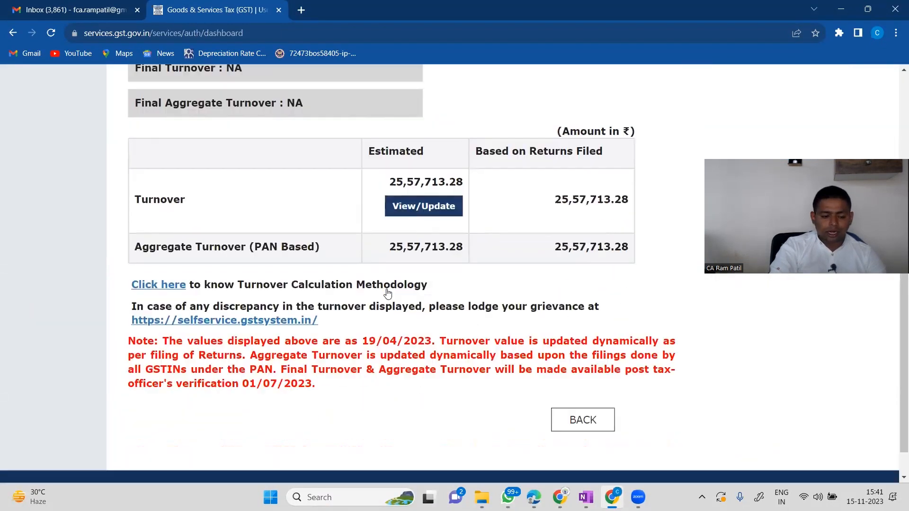
scroll(387, 289, "up", 3)
scroll(387, 289, "up", 10)
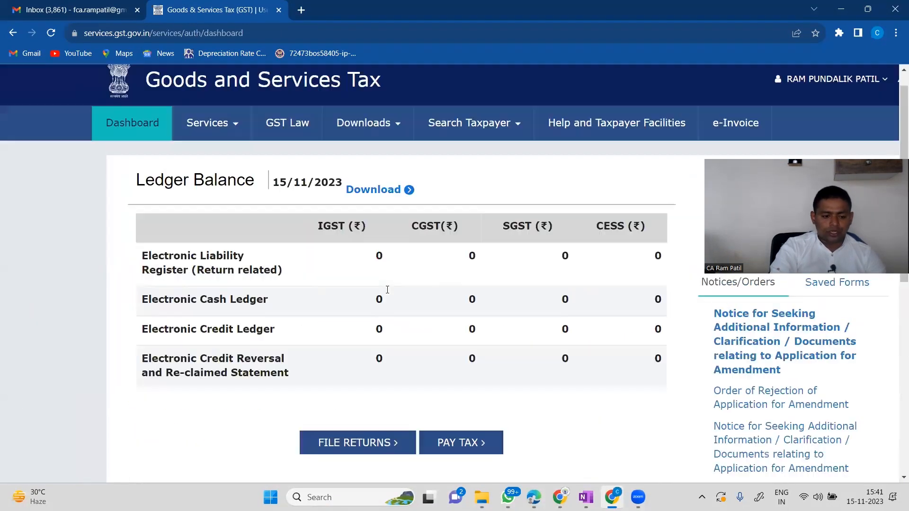
key("alt+Left")
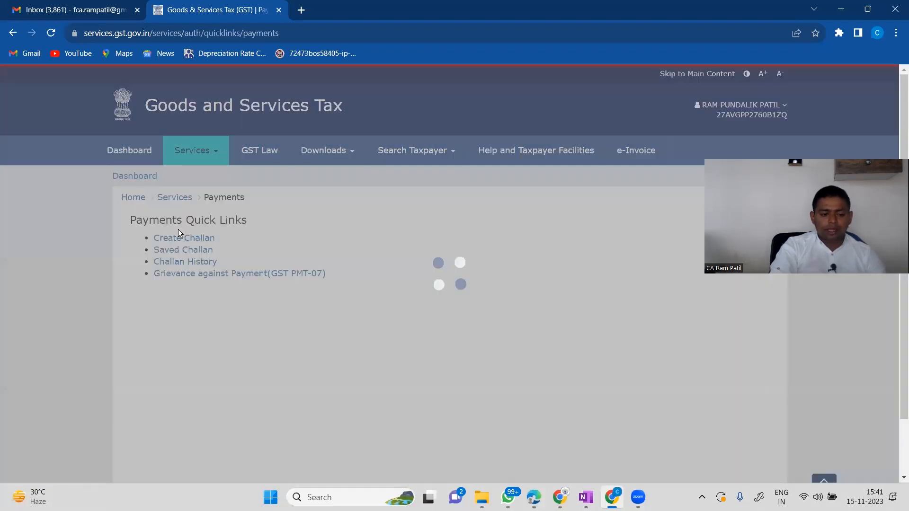
Start a new challan and enter ₹1000 tax for both CGST and Maharashtra SGST.
left_click(177, 240)
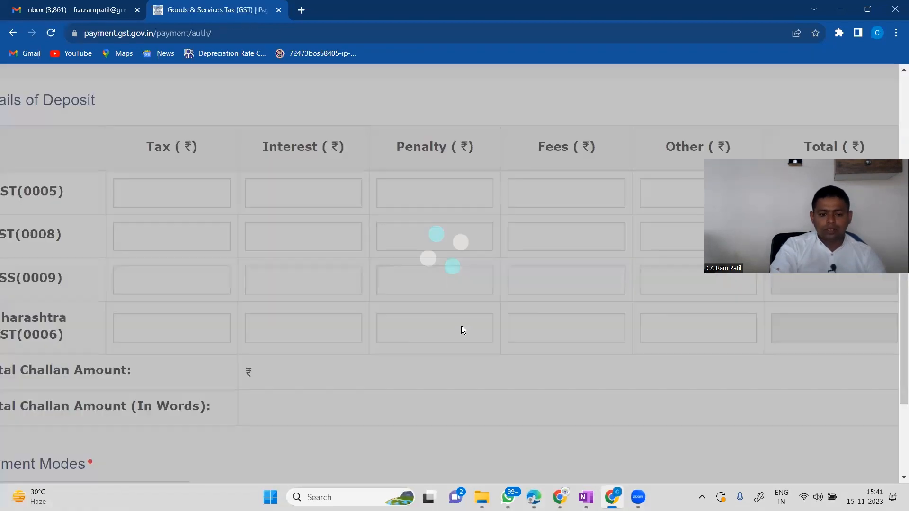
scroll(197, 324, "down", 1)
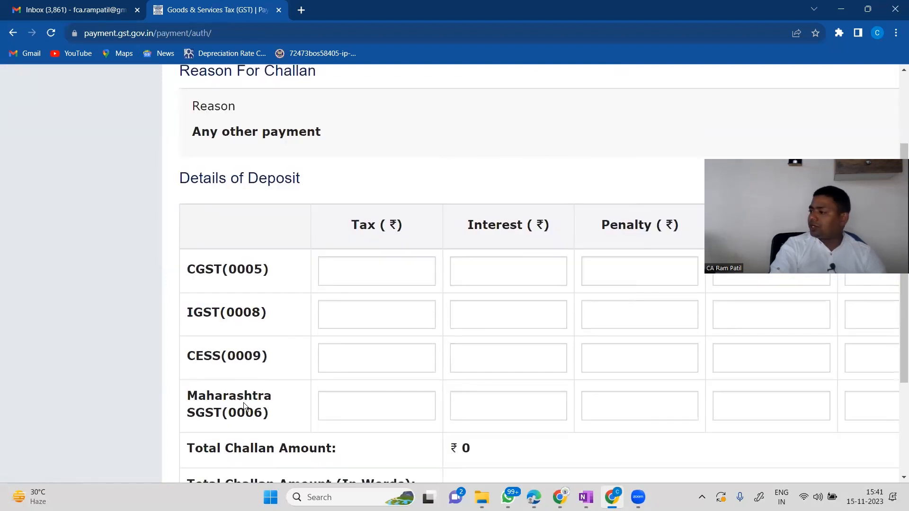
scroll(243, 403, "down", 1)
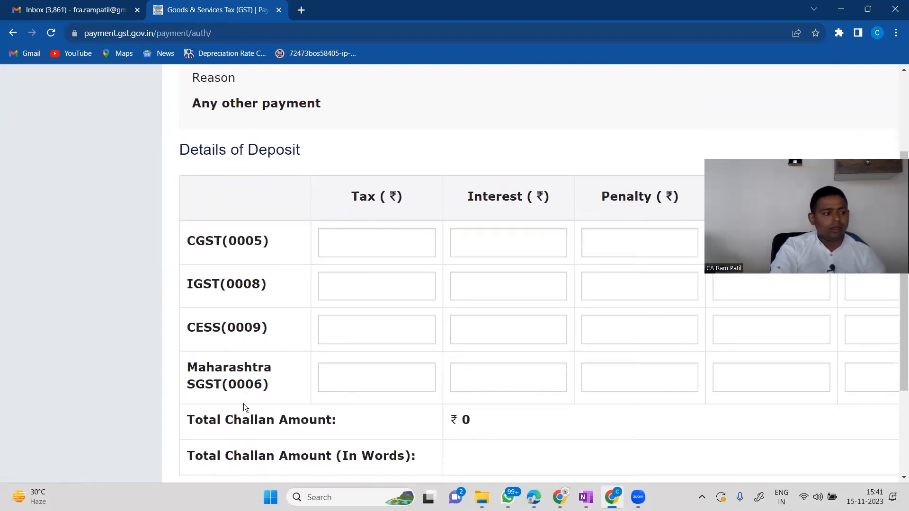
scroll(244, 404, "down", 1)
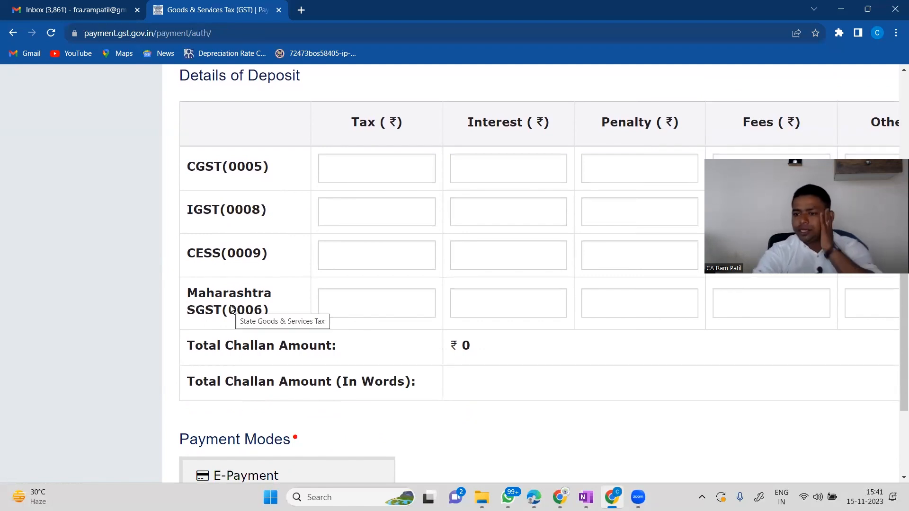
left_click(376, 169)
scroll(235, 185, "right", 3)
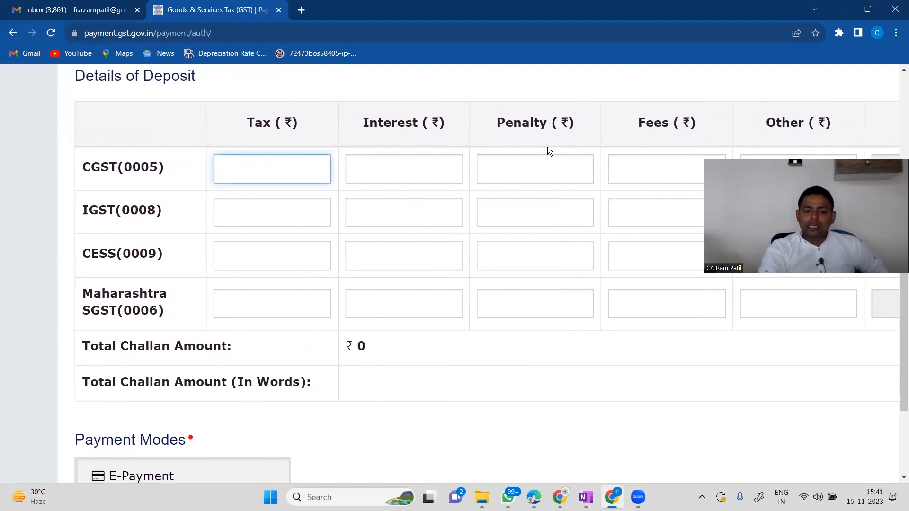
type("1000")
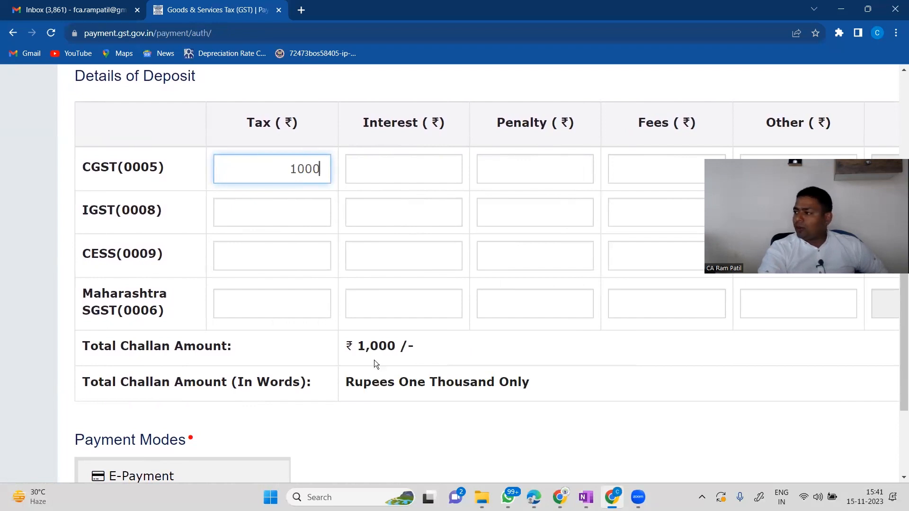
left_click(284, 304)
type("10000")
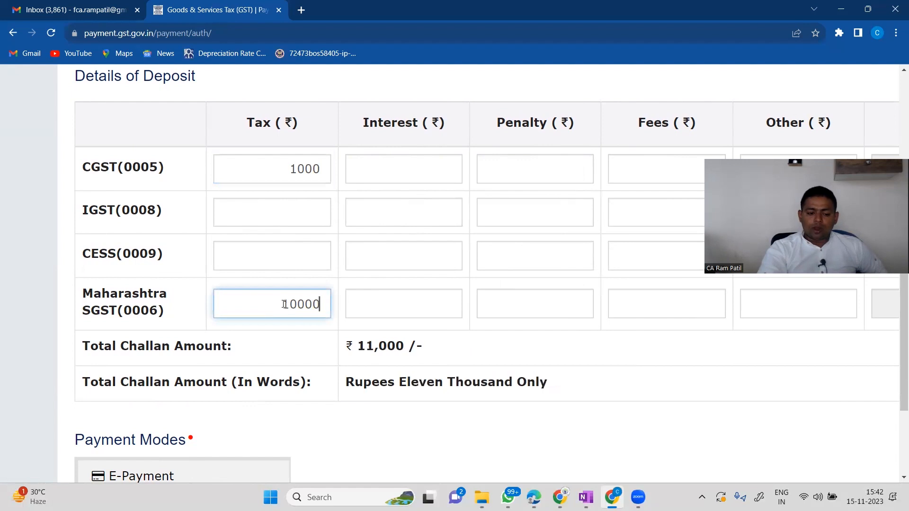
key("BackSpace")
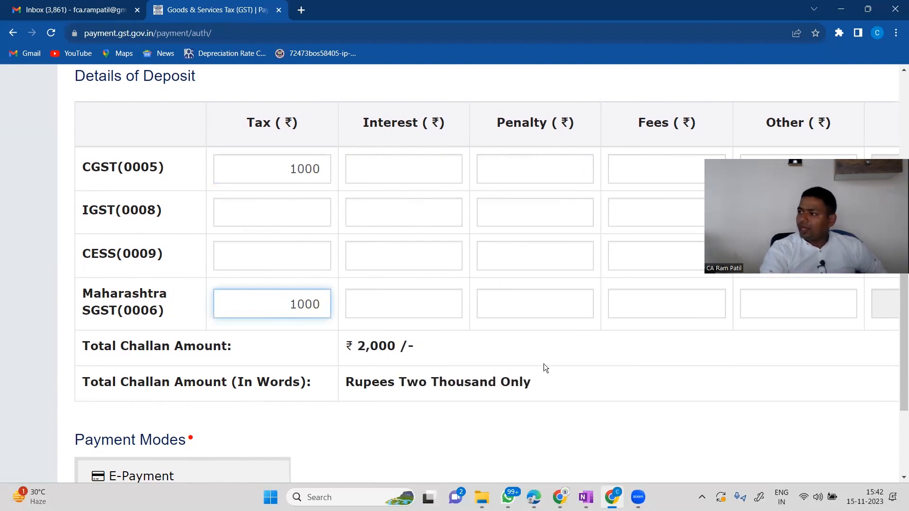
Enter ₹50 interest on CGST and Maharashtra SGST, then review the totals.
left_click(402, 175)
type("5")
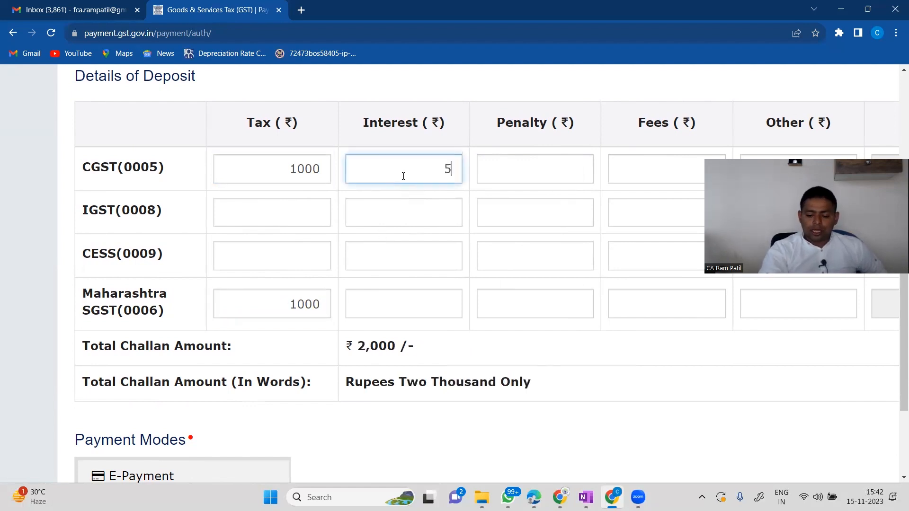
type("0")
left_click(424, 290)
type("50")
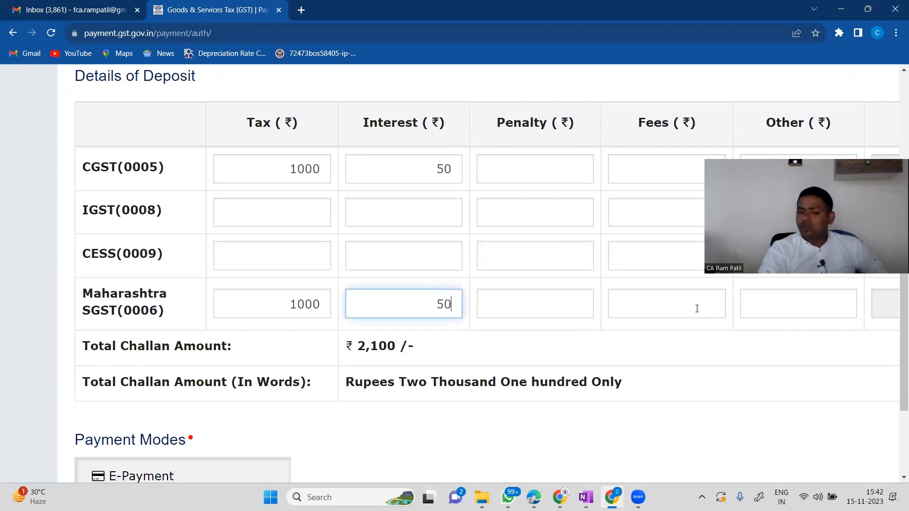
scroll(358, 322, "right", 6)
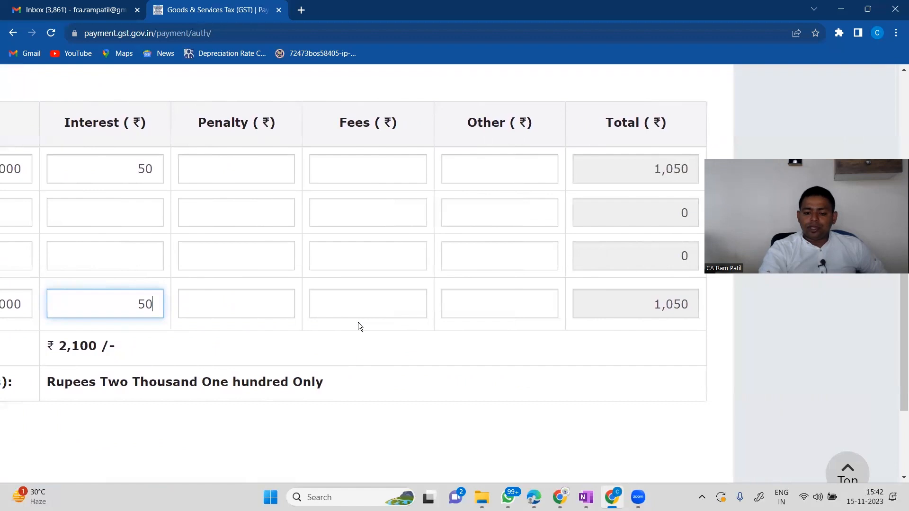
scroll(358, 322, "down", 3)
scroll(295, 371, "down", 3)
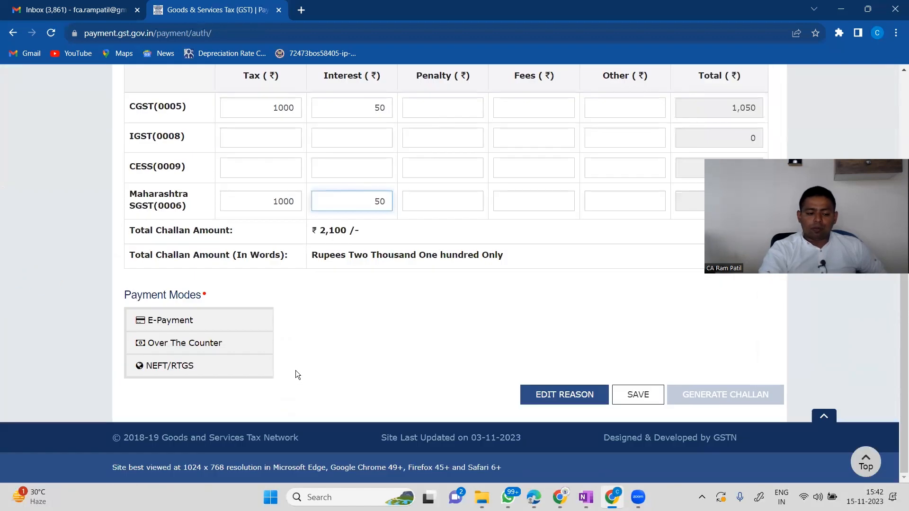
scroll(199, 380, "up", 6)
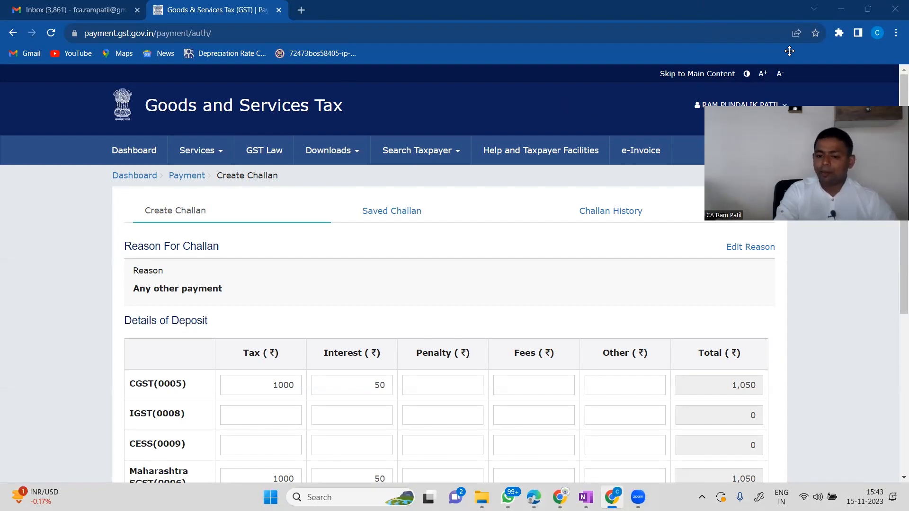
Leave the challan for the Gmail tab, then switch to the GST course PDF at page 20.
scroll(150, 127, "down", 1)
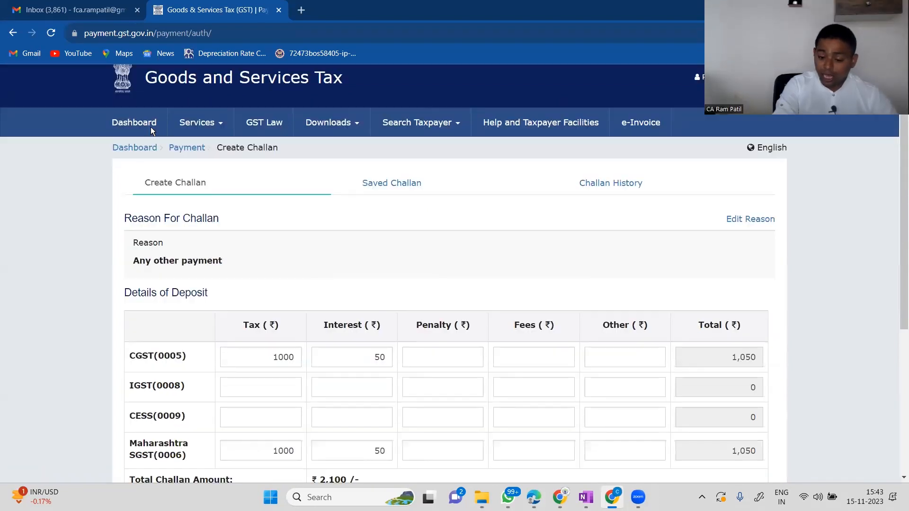
scroll(150, 127, "down", 4)
scroll(157, 228, "up", 5)
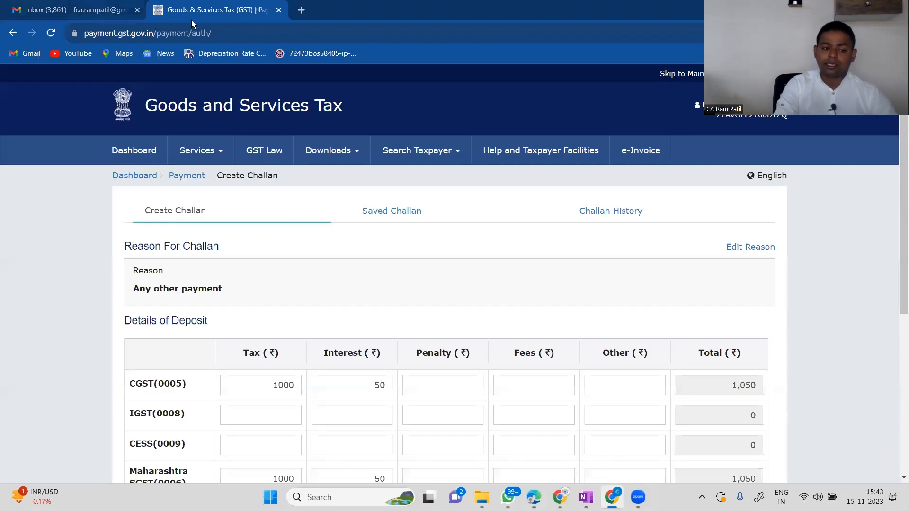
left_click(76, 10)
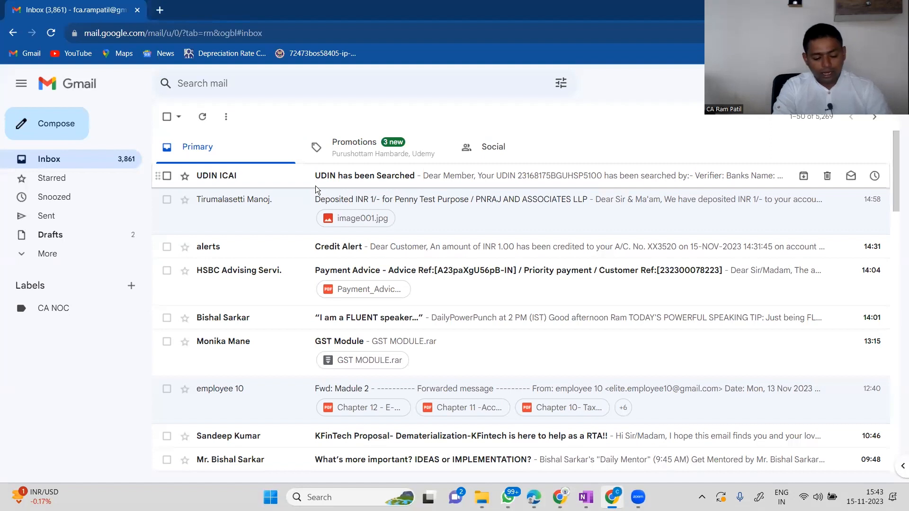
key("alt+Tab")
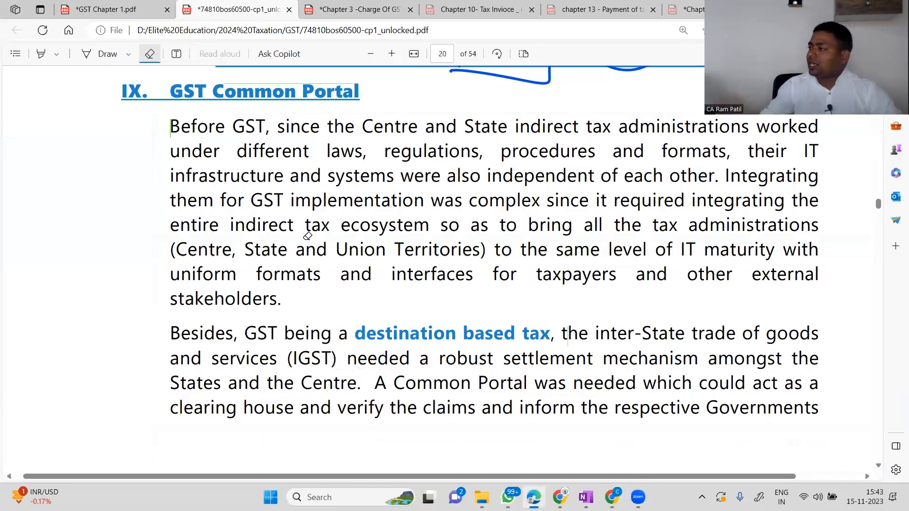